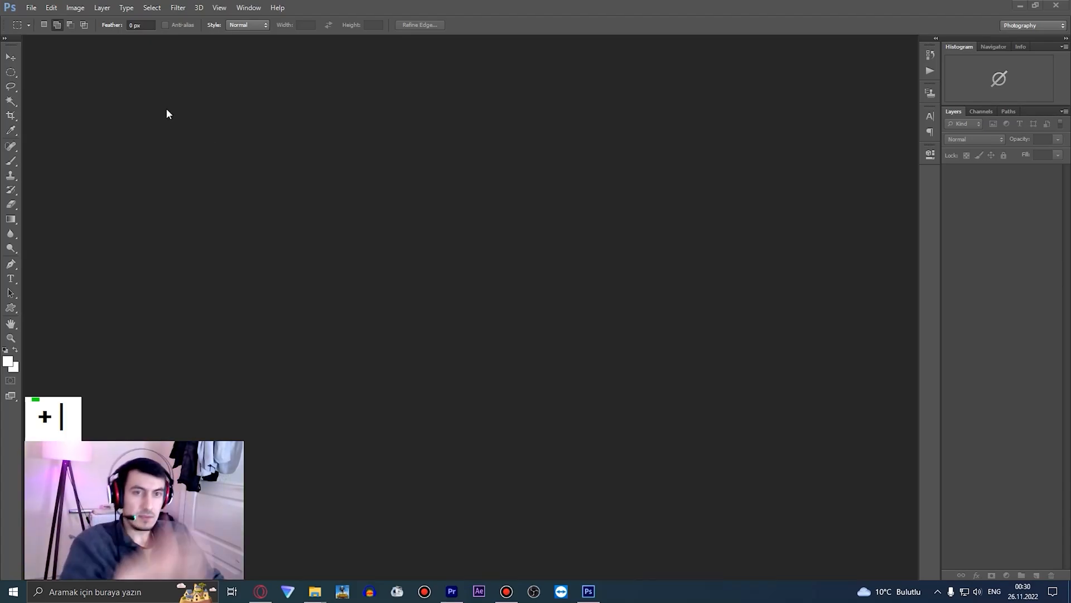
Step: Open the banner template youtube banner size.png
{"action": "left_click", "coordinate": [33, 8]}
{"action": "left_click", "coordinate": [50, 29]}
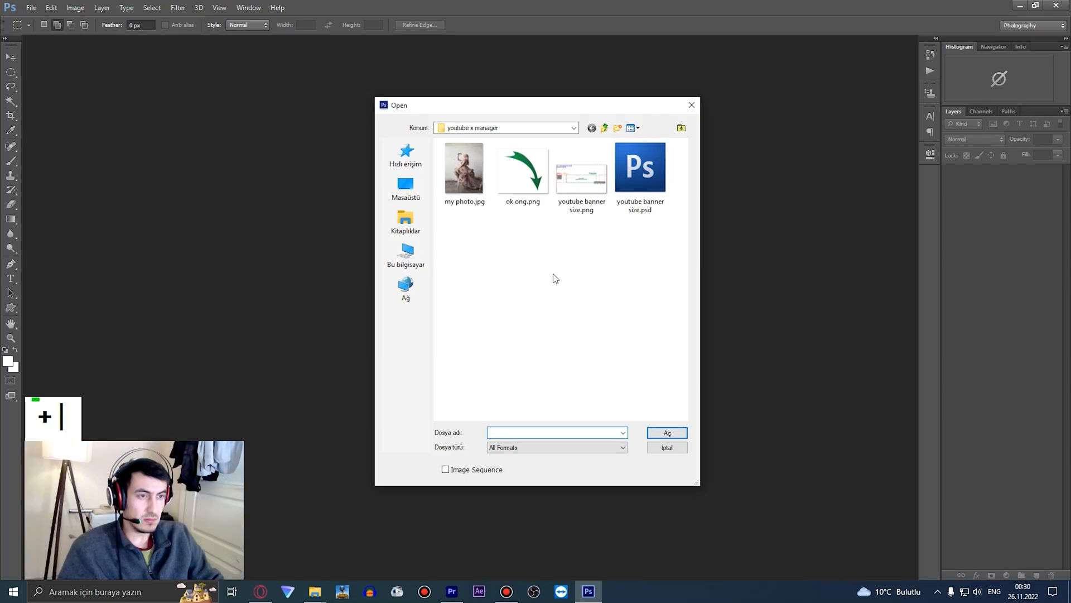
{"action": "left_click", "coordinate": [580, 196]}
{"action": "left_click", "coordinate": [666, 432]}
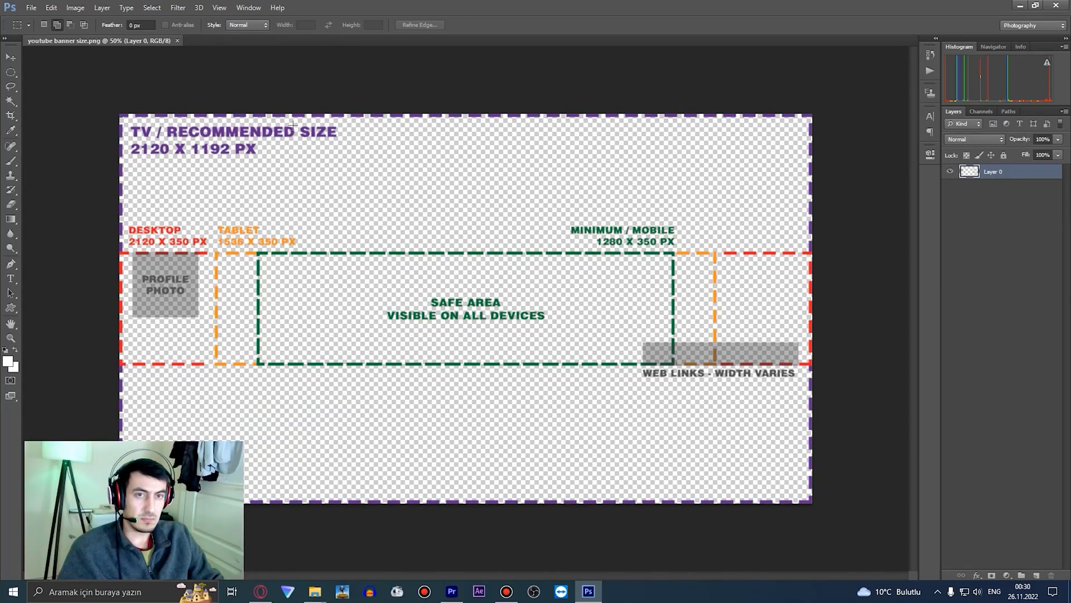
{"action": "left_click", "coordinate": [245, 86], "text": "ctrl"}
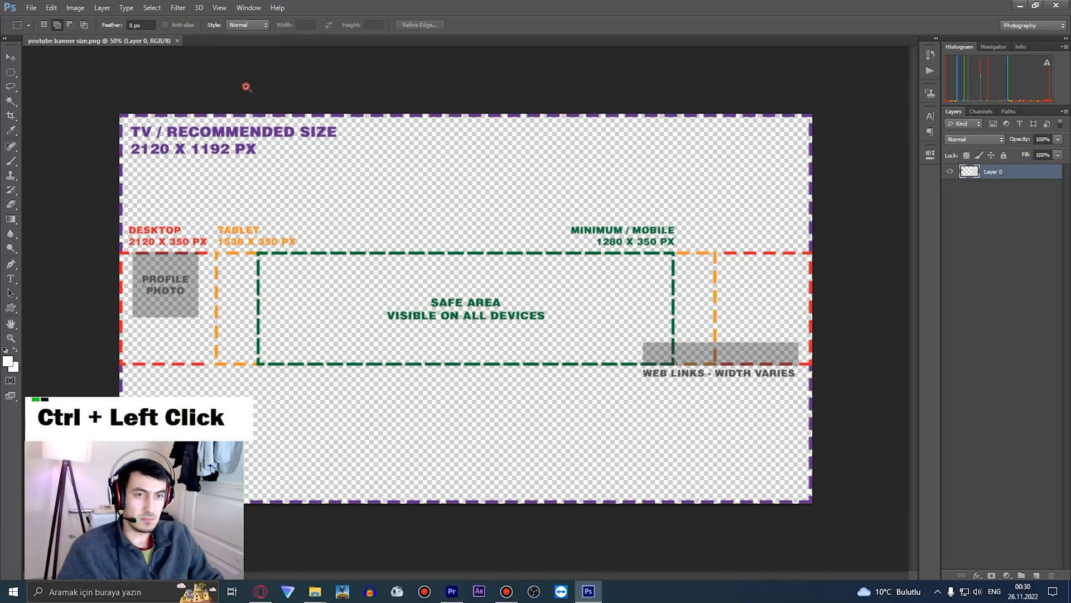
{"action": "left_click_drag", "start_coordinate": [543, 290], "coordinate": [457, 217]}
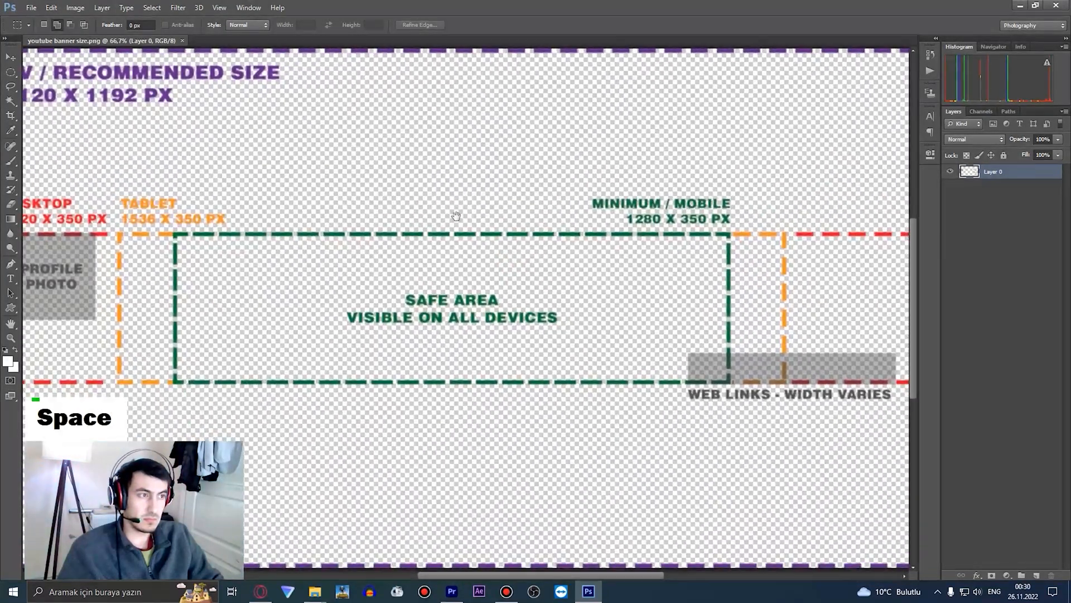
{"action": "left_click", "coordinate": [456, 218], "text": "alt"}
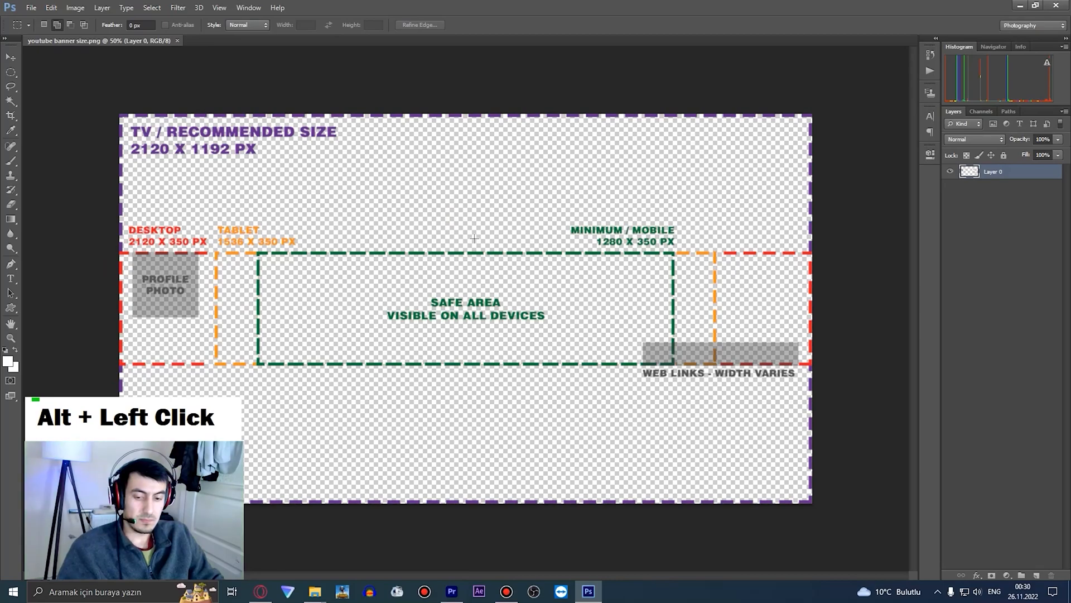
Step: Show the rulers and place guides along the safe area's four edges and the tablet area's two side edges
{"action": "key", "text": "ctrl+r"}
{"action": "left_click_drag", "start_coordinate": [267, 54], "coordinate": [302, 258]}
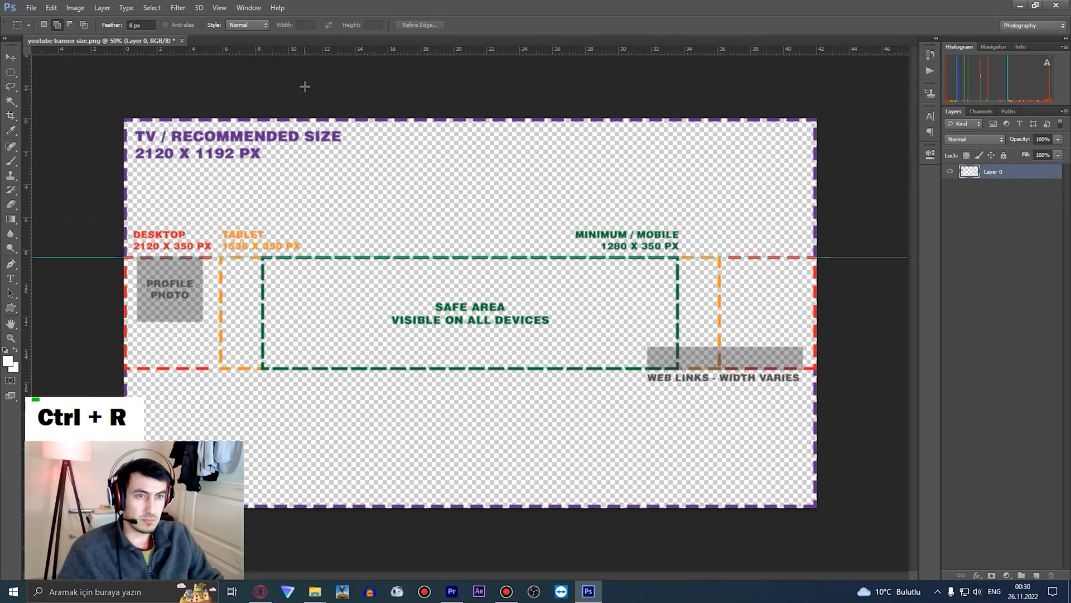
{"action": "left_click_drag", "start_coordinate": [303, 53], "coordinate": [280, 369]}
{"action": "left_click_drag", "start_coordinate": [29, 288], "coordinate": [263, 337]}
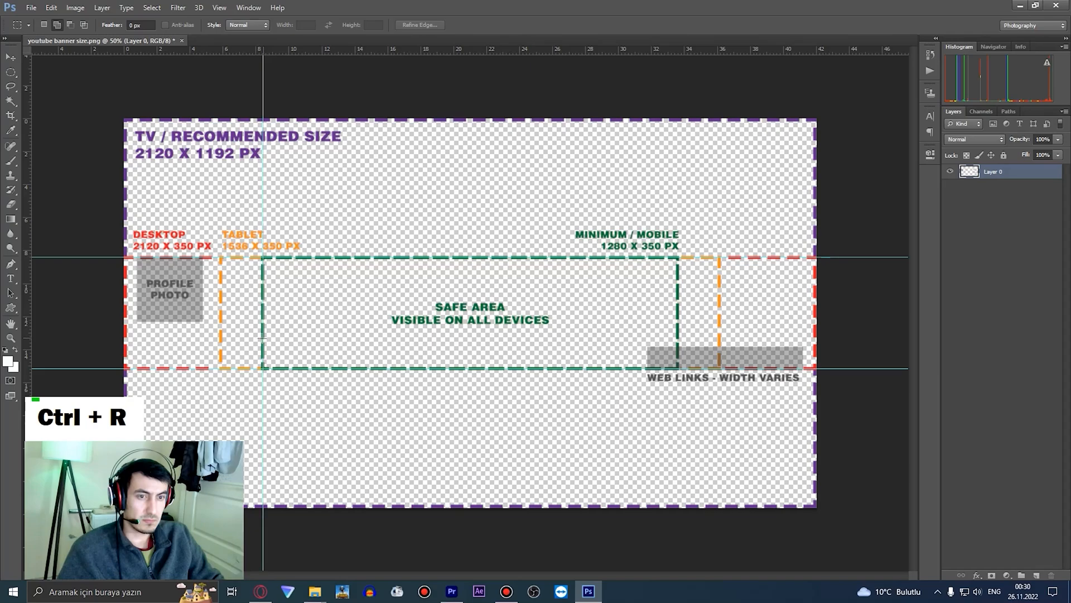
{"action": "left_click_drag", "start_coordinate": [56, 291], "coordinate": [222, 334]}
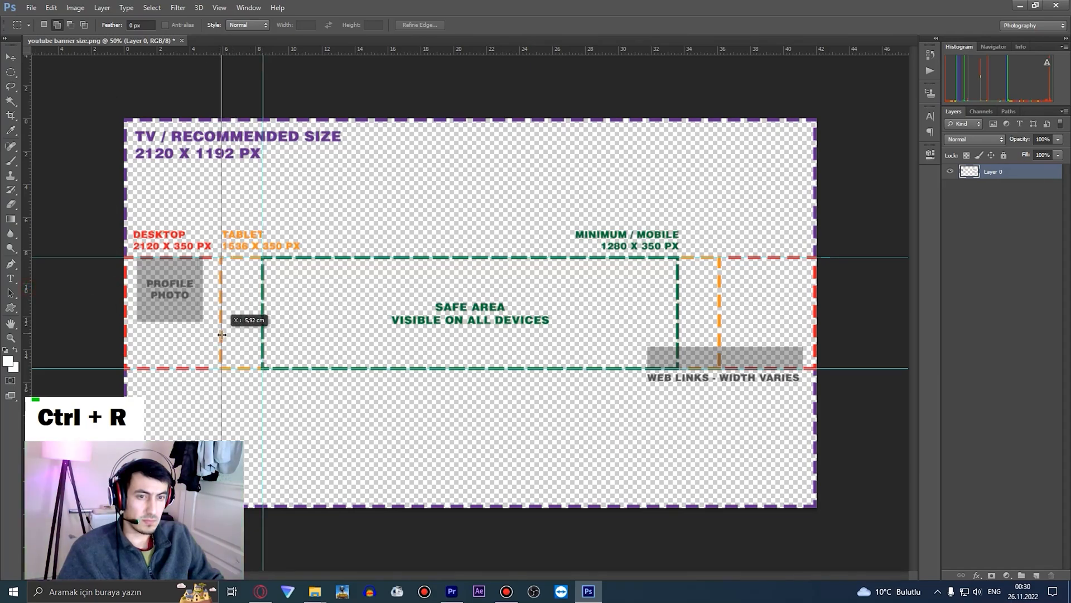
{"action": "left_click_drag", "start_coordinate": [518, 317], "coordinate": [678, 351]}
{"action": "left_click_drag", "start_coordinate": [27, 284], "coordinate": [719, 315]}
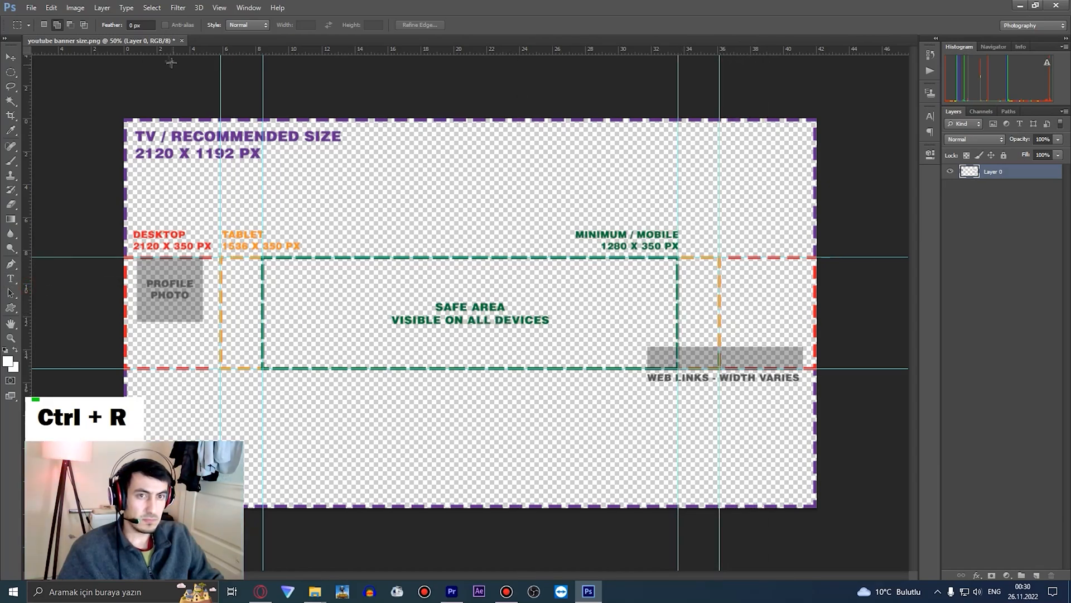
Step: Open my photo.jpg and move the photo into the banner document as a new layer
{"action": "left_click", "coordinate": [31, 8]}
{"action": "left_click", "coordinate": [42, 28]}
{"action": "left_click", "coordinate": [444, 191]}
{"action": "left_click", "coordinate": [667, 433]}
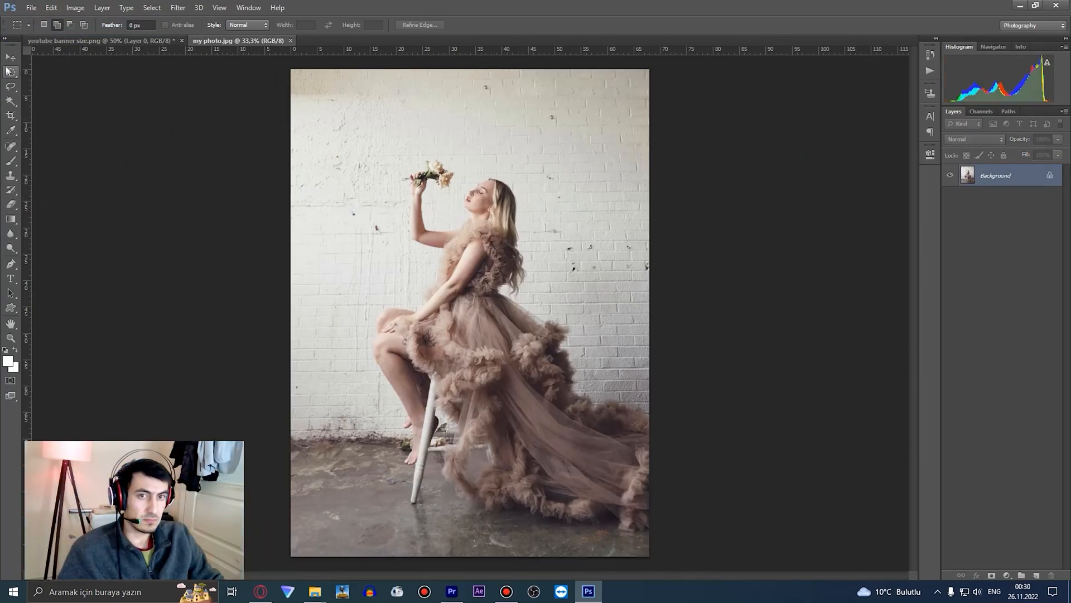
{"action": "left_click", "coordinate": [9, 59]}
{"action": "left_click_drag", "start_coordinate": [462, 245], "coordinate": [429, 245]}
{"action": "left_click", "coordinate": [447, 254], "text": "alt"}
{"action": "left_click", "coordinate": [447, 255], "text": "alt"}
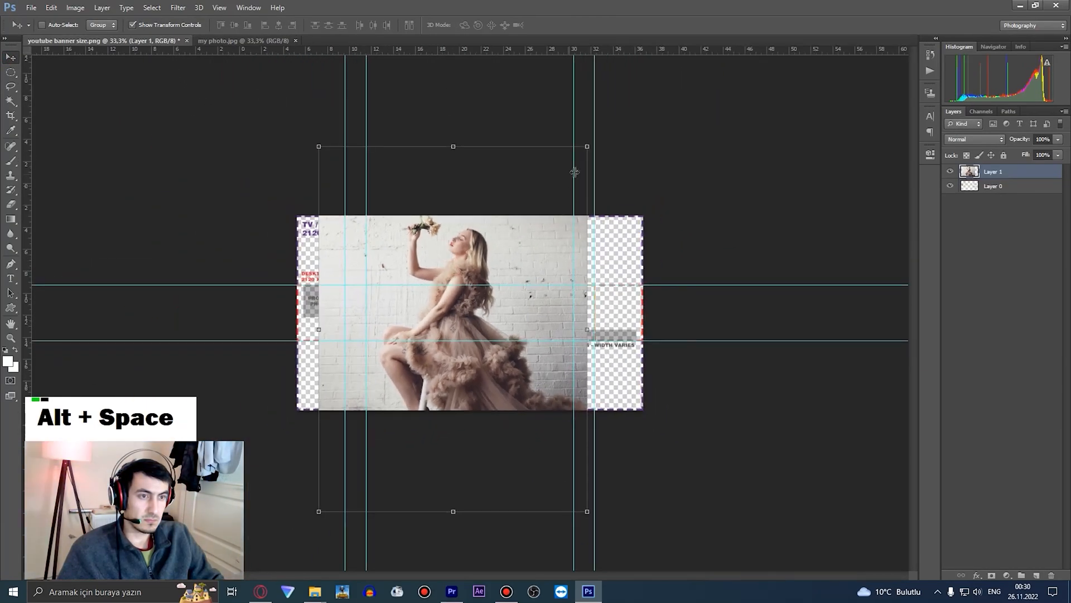
Step: Enlarge the photo layer proportionally and position it so it covers the whole banner with the woman right of centre
{"action": "left_click_drag", "start_coordinate": [587, 147], "coordinate": [640, 120]}
{"action": "left_click_drag", "start_coordinate": [592, 173], "coordinate": [607, 264]}
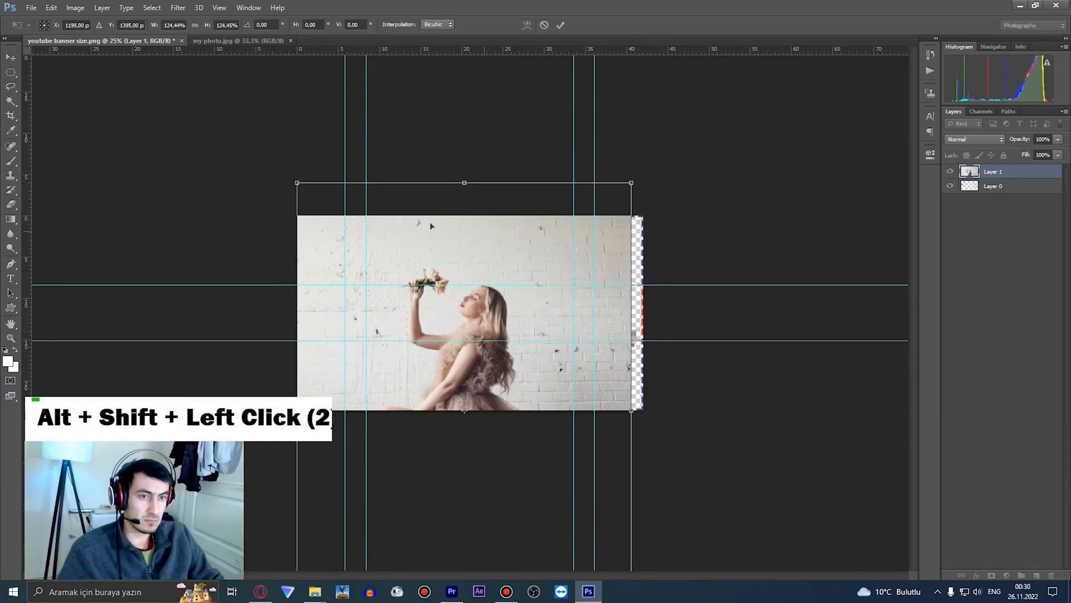
{"action": "left_click_drag", "start_coordinate": [630, 181], "coordinate": [653, 168]}
{"action": "left_click_drag", "start_coordinate": [581, 258], "coordinate": [593, 290]}
{"action": "left_click_drag", "start_coordinate": [310, 193], "coordinate": [276, 148]}
{"action": "left_click_drag", "start_coordinate": [454, 251], "coordinate": [510, 287]}
{"action": "left_click_drag", "start_coordinate": [336, 202], "coordinate": [275, 126]}
{"action": "left_click_drag", "start_coordinate": [326, 168], "coordinate": [339, 211]}
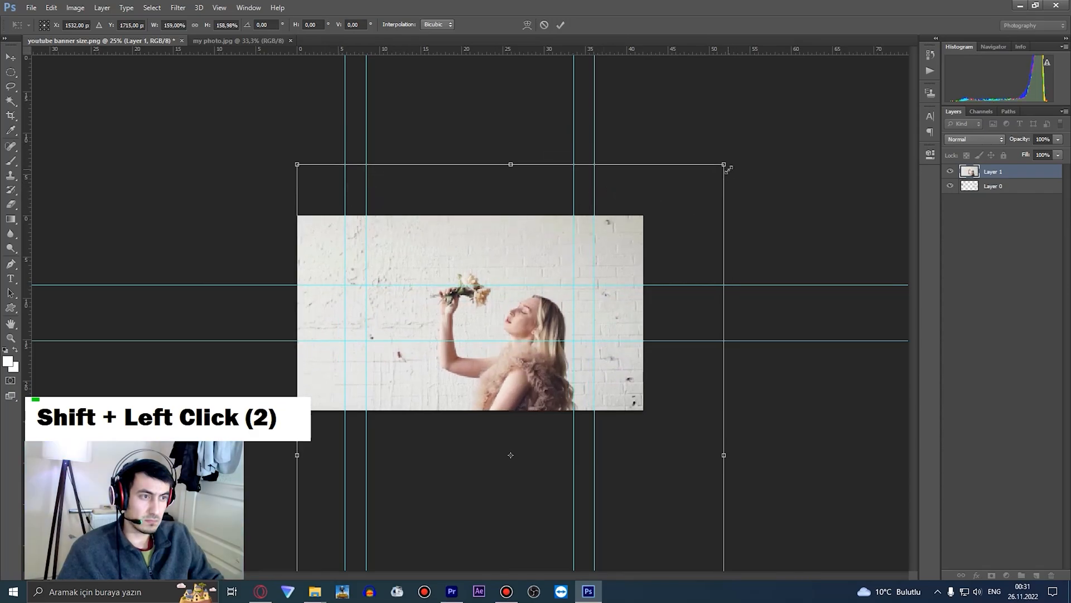
{"action": "left_click", "coordinate": [466, 313], "text": "ctrl"}
{"action": "left_click", "coordinate": [466, 313], "text": "ctrl"}
{"action": "key", "text": "Return"}
Step: Draw a freehand Lasso selection around the woman, her raised arm and the flowers
{"action": "left_click", "coordinate": [12, 87]}
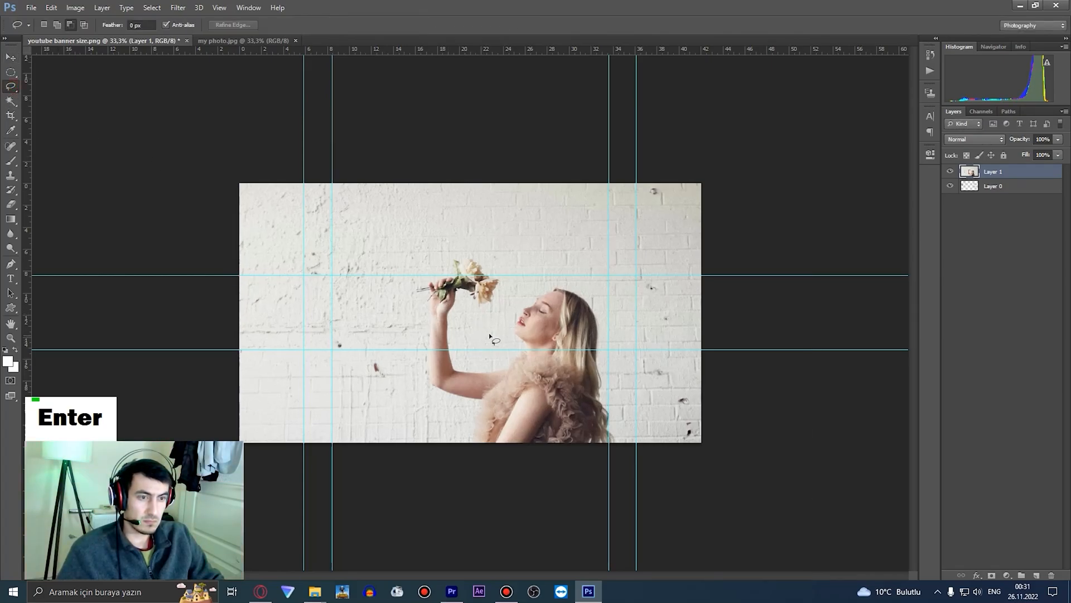
{"action": "mouse_move", "coordinate": [527, 302]}
{"action": "left_mouse_down"}
{"action": "mouse_move", "coordinate": [507, 355]}
{"action": "mouse_move", "coordinate": [464, 370]}
{"action": "mouse_move", "coordinate": [452, 315]}
{"action": "mouse_move", "coordinate": [463, 296]}
{"action": "mouse_move", "coordinate": [475, 310]}
{"action": "mouse_move", "coordinate": [503, 293]}
{"action": "mouse_move", "coordinate": [454, 260]}
{"action": "left_mouse_up"}
{"action": "mouse_move", "coordinate": [418, 300]}
{"action": "left_mouse_down"}
{"action": "mouse_move", "coordinate": [420, 384]}
{"action": "mouse_move", "coordinate": [464, 408]}
{"action": "mouse_move", "coordinate": [456, 441]}
{"action": "mouse_move", "coordinate": [554, 525]}
{"action": "mouse_move", "coordinate": [619, 486]}
{"action": "left_mouse_up"}
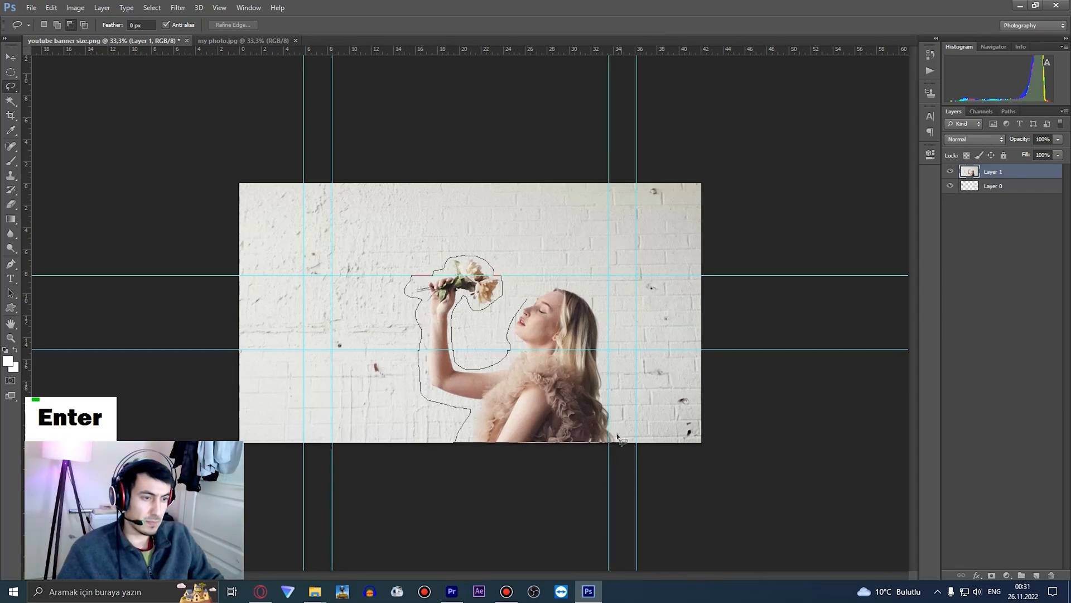
{"action": "left_click_drag", "start_coordinate": [607, 390], "coordinate": [602, 352]}
{"action": "left_click_drag", "start_coordinate": [598, 301], "coordinate": [557, 289]}
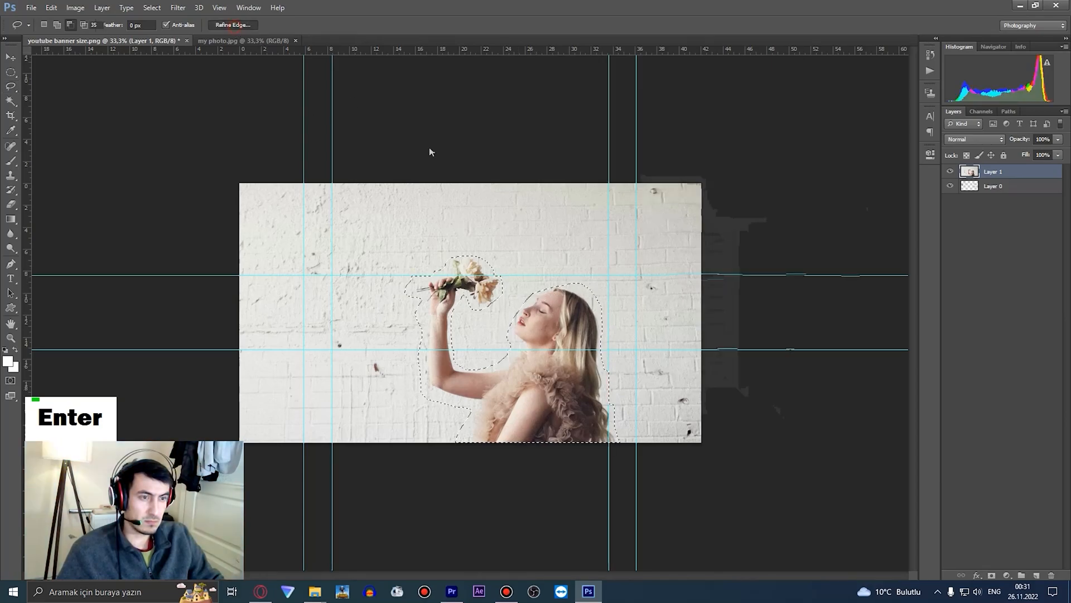
Step: Feather the selection's edge with Refine Edge and invert the selection to target the wall background
{"action": "left_click", "coordinate": [232, 24]}
{"action": "left_click_drag", "start_coordinate": [727, 301], "coordinate": [734, 300]}
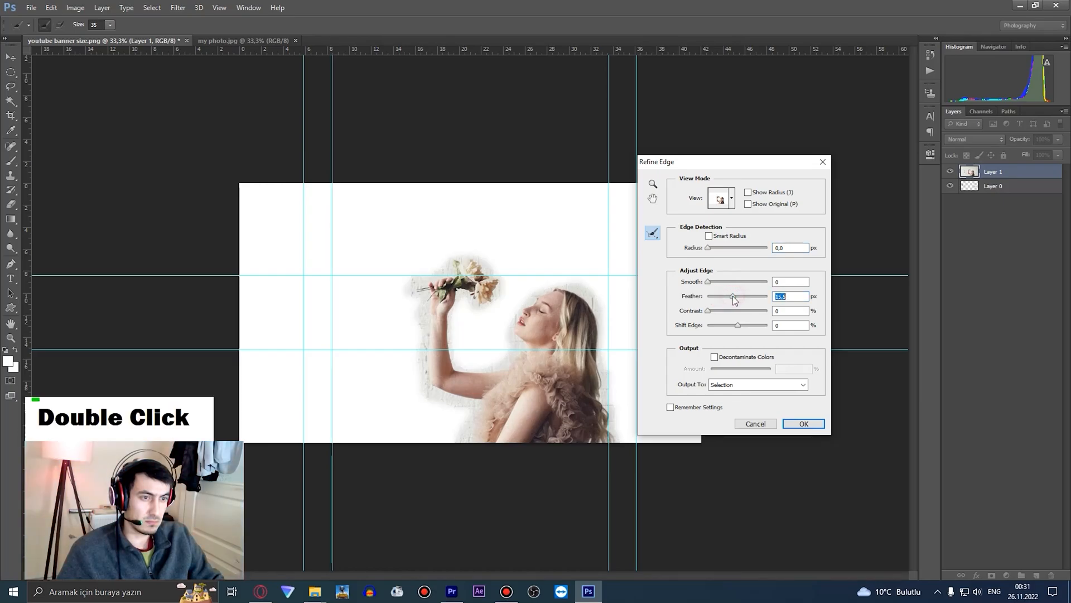
{"action": "left_click", "coordinate": [799, 424]}
{"action": "right_click", "coordinate": [451, 236]}
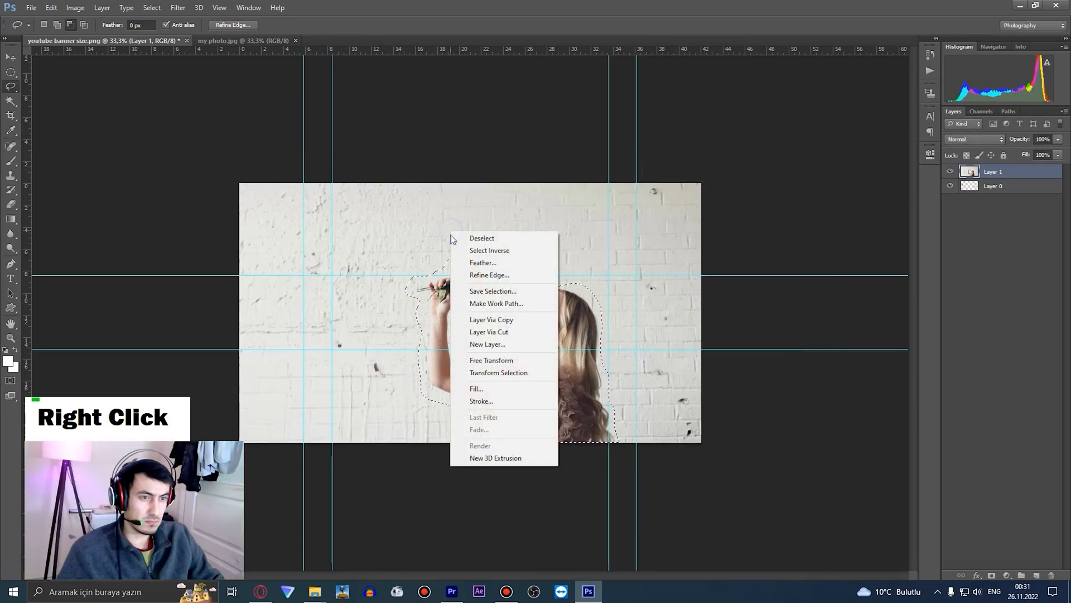
{"action": "left_click", "coordinate": [458, 251]}
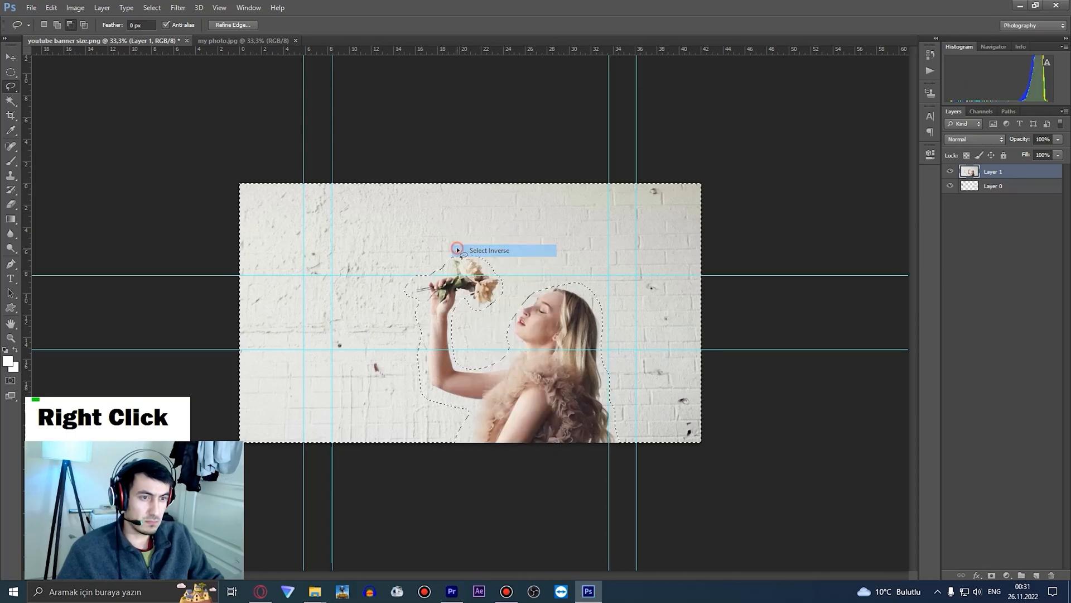
Step: Apply a Gaussian Blur to the selected wall background and deselect
{"action": "left_click", "coordinate": [178, 8]}
{"action": "mouse_move", "coordinate": [275, 120]}
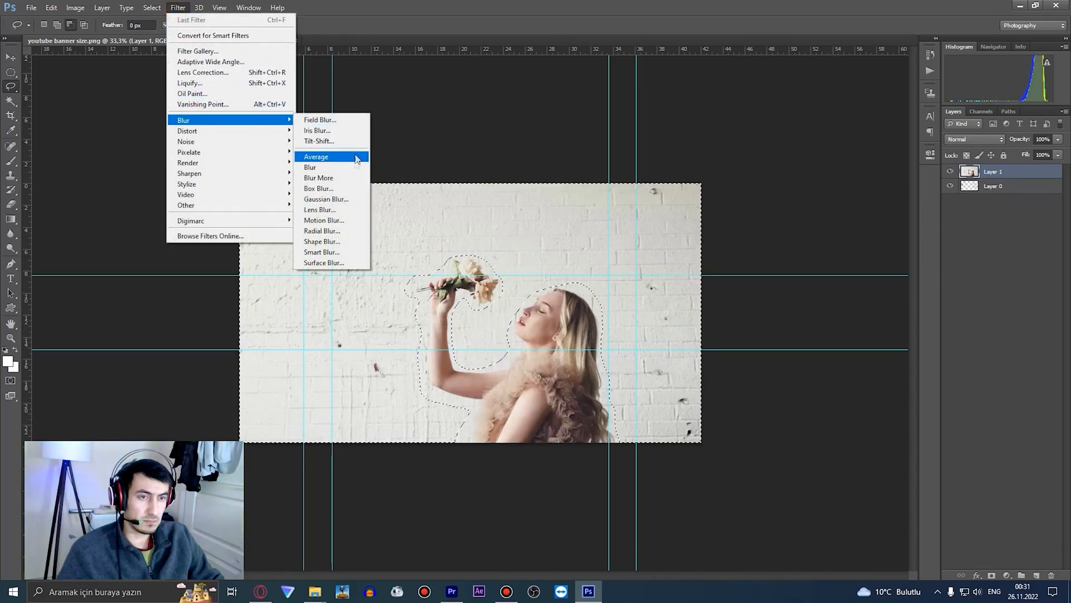
{"action": "left_click", "coordinate": [335, 200]}
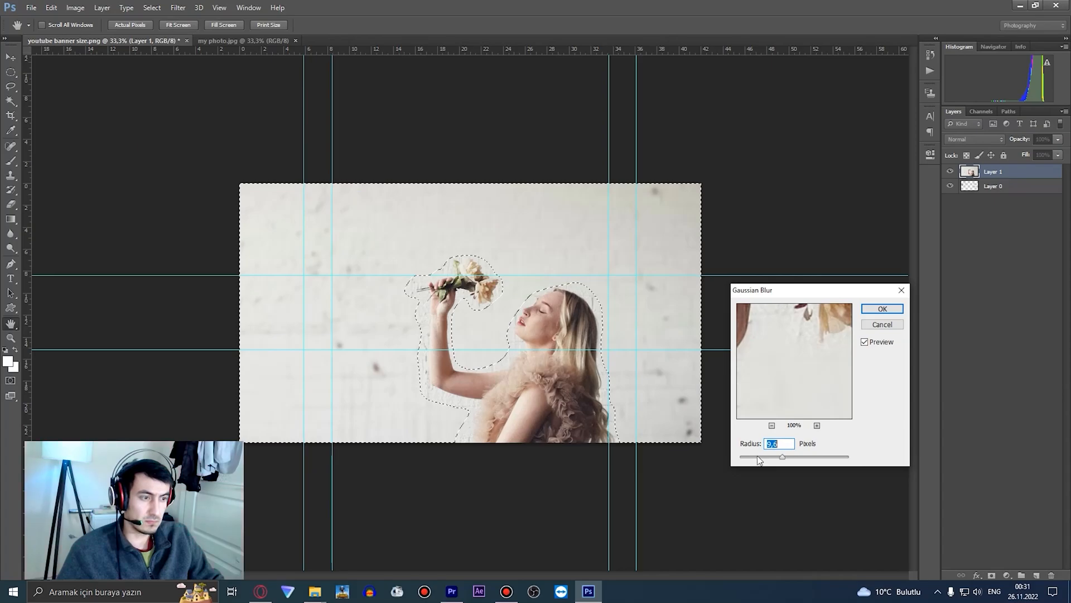
{"action": "left_click", "coordinate": [882, 308]}
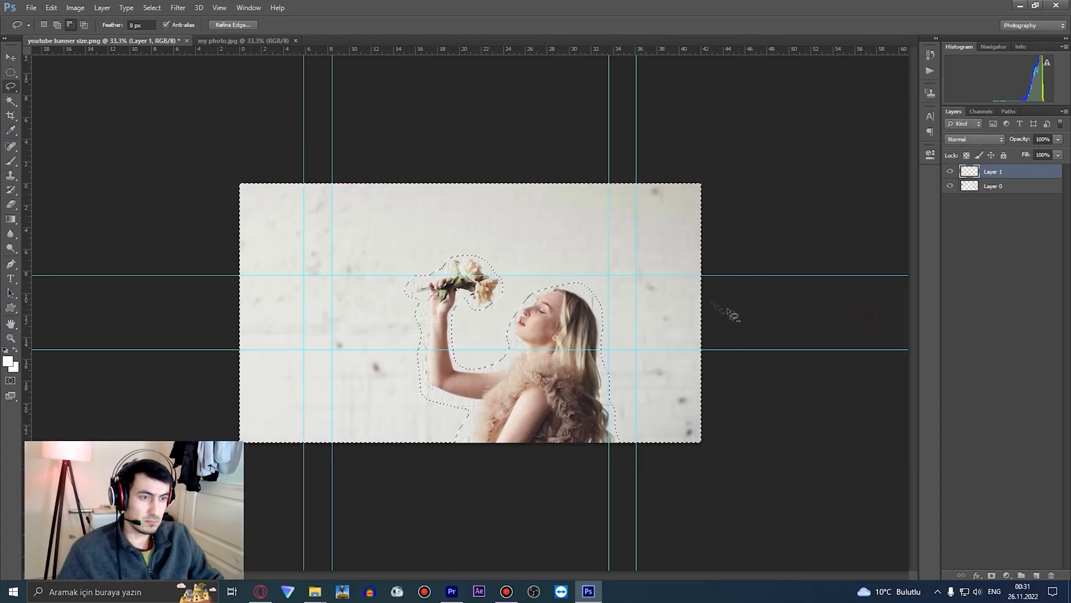
{"action": "key", "text": "ctrl+d"}
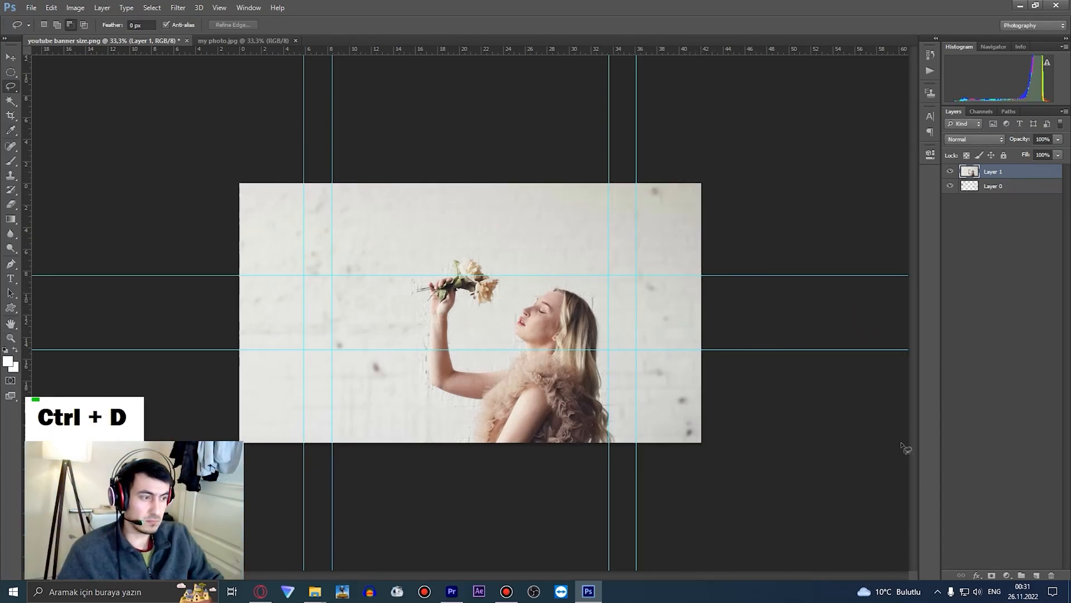
Step: Add a Gradient Fill layer above the photo and base it on the Black, White preset
{"action": "left_click", "coordinate": [1006, 575]}
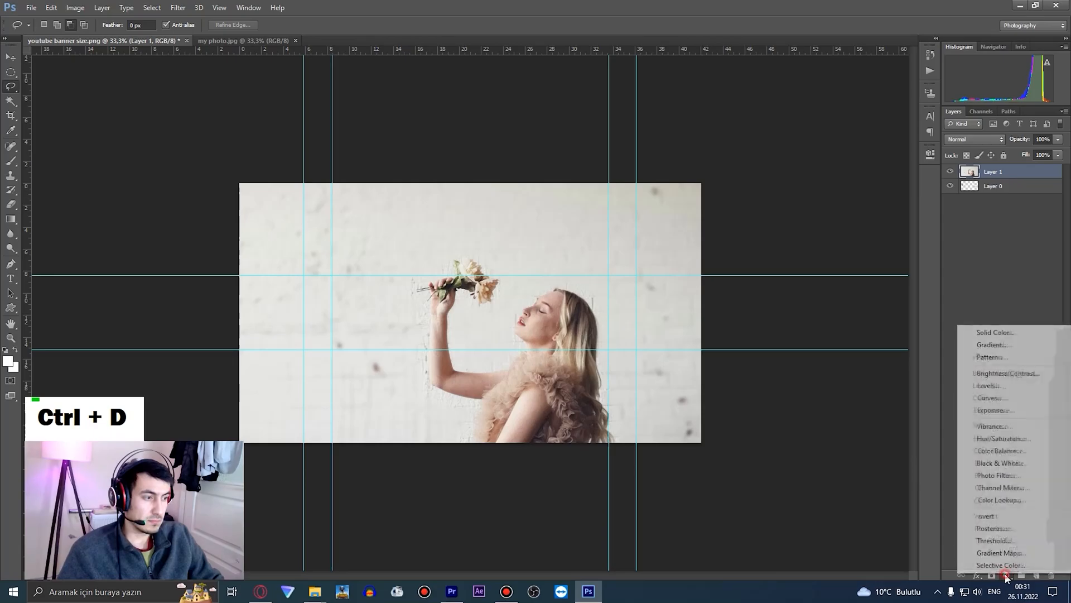
{"action": "left_click", "coordinate": [1012, 347]}
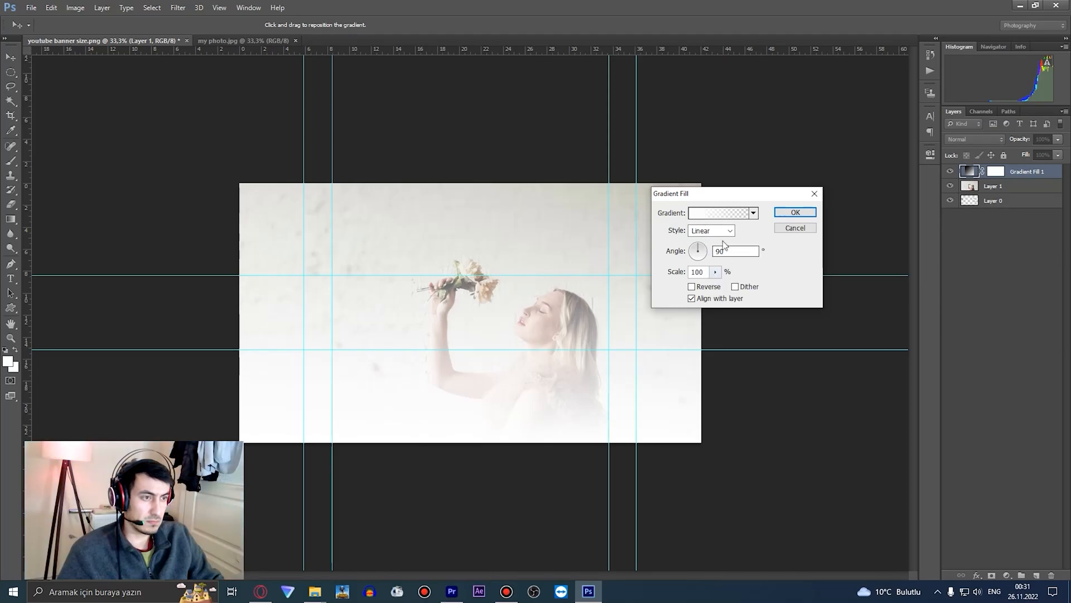
{"action": "left_click", "coordinate": [715, 221]}
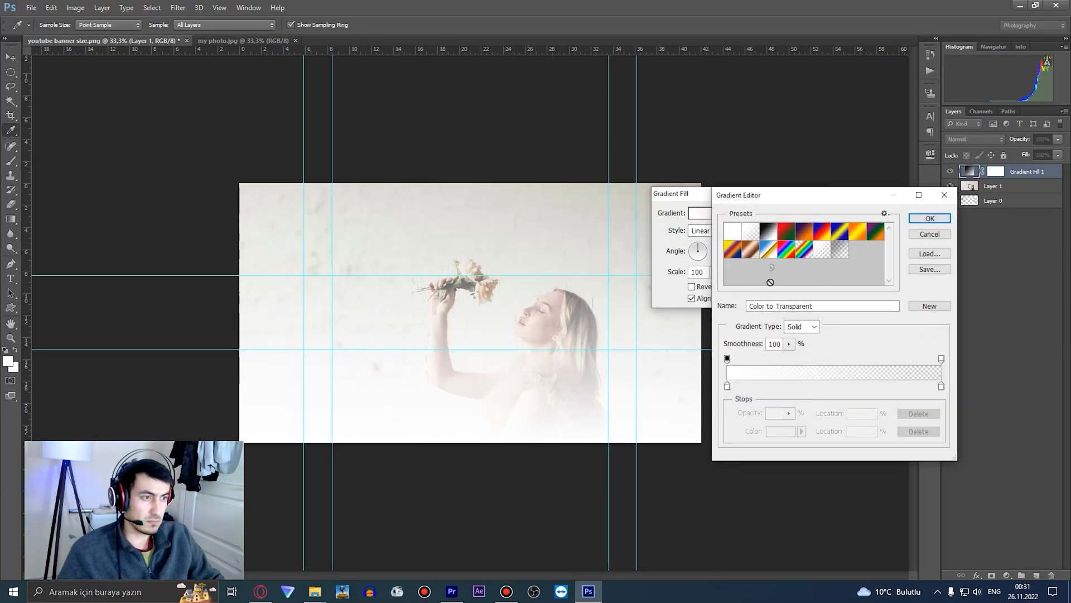
{"action": "left_click", "coordinate": [769, 237]}
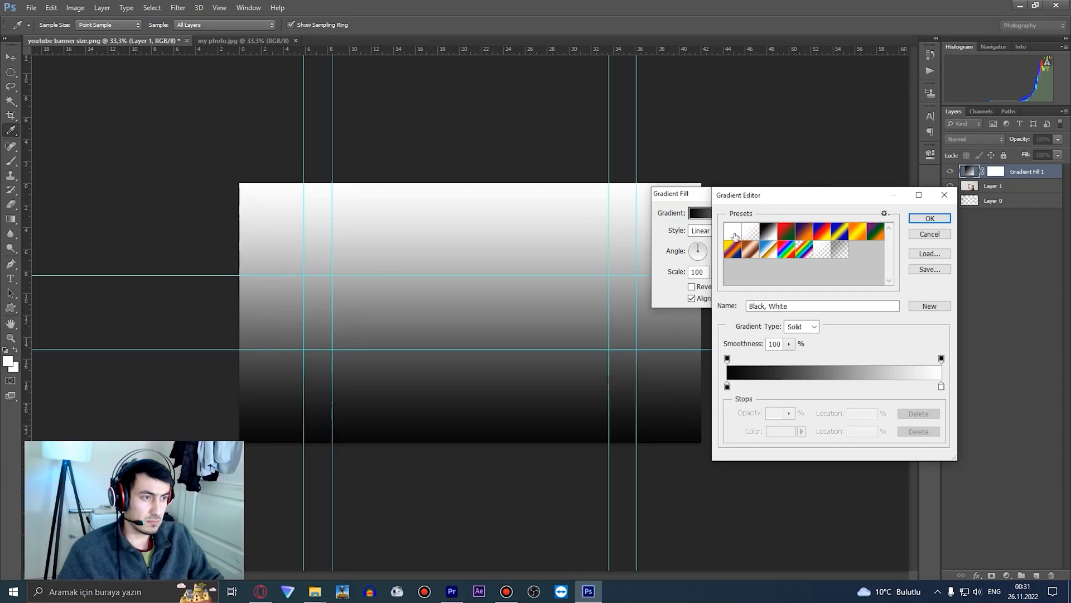
{"action": "left_click", "coordinate": [735, 237]}
{"action": "left_click", "coordinate": [747, 234]}
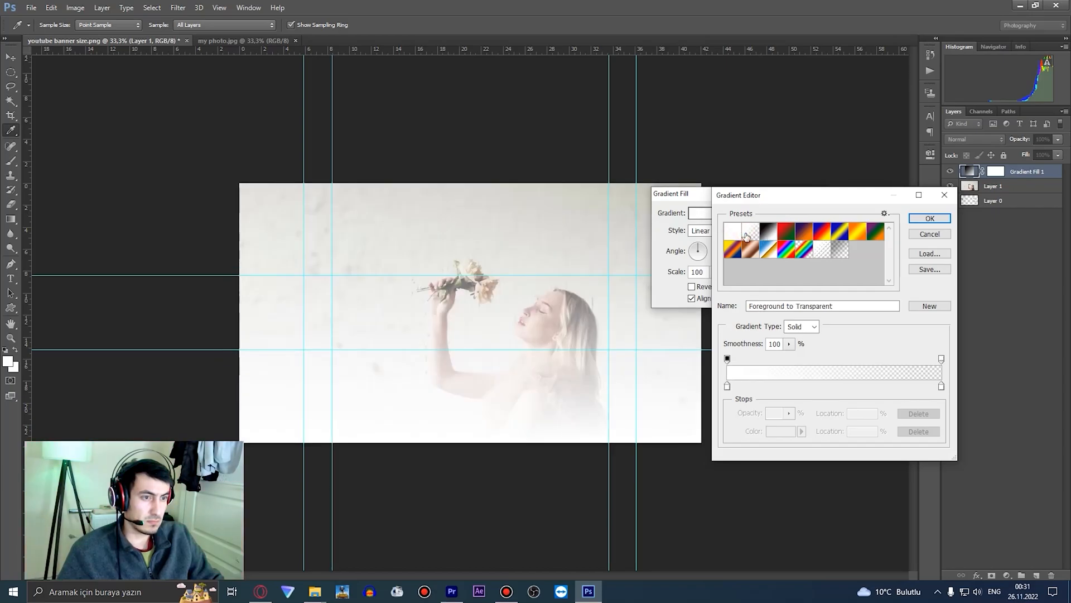
{"action": "left_click", "coordinate": [768, 238]}
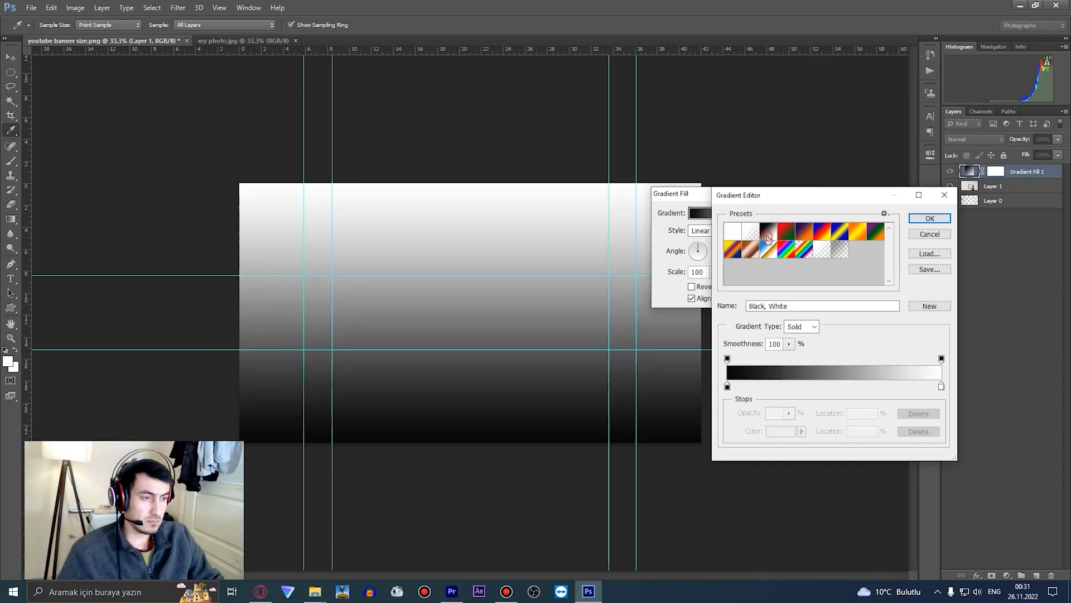
Step: Set the gradient's starting colour stop to the pinkish red ee1648
{"action": "double_click", "coordinate": [727, 386]}
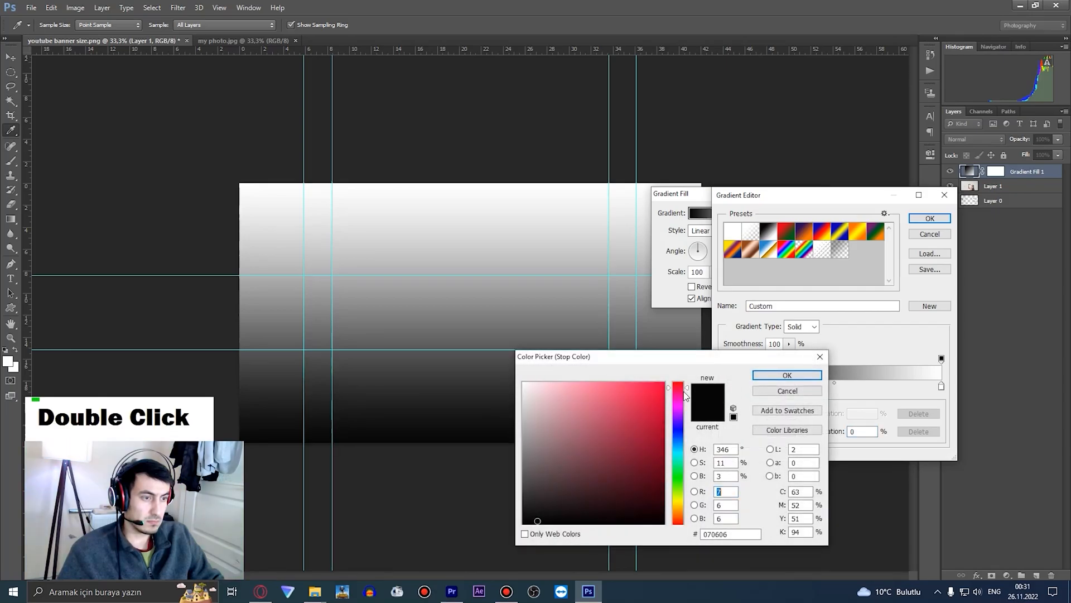
{"action": "left_click", "coordinate": [651, 391]}
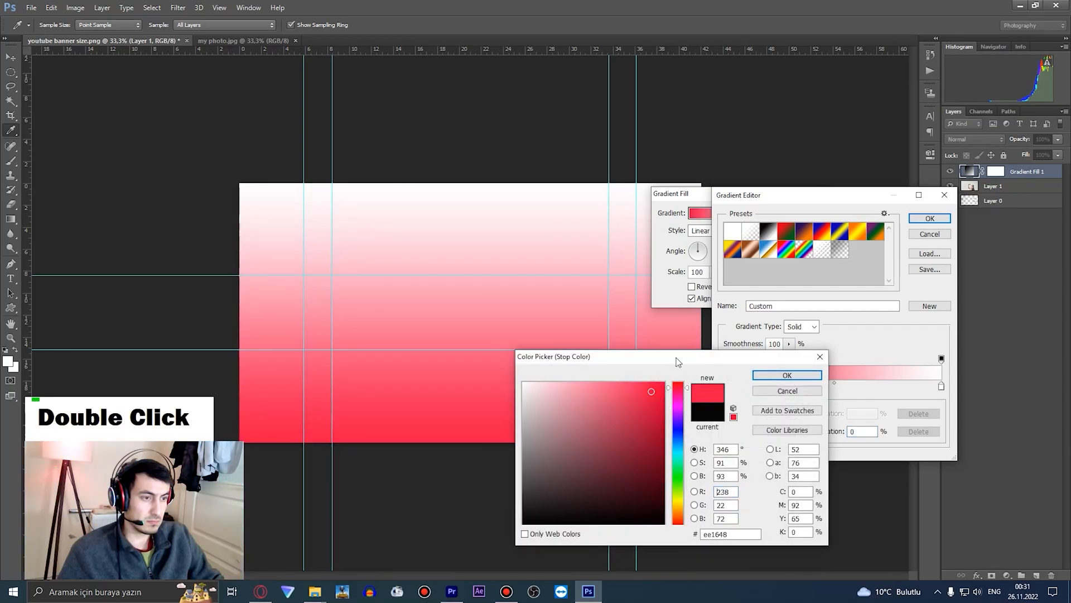
{"action": "left_click", "coordinate": [760, 375]}
Step: Set the gradient's end colour stop to dark grey 585858 and accept the edited gradient
{"action": "double_click", "coordinate": [942, 386]}
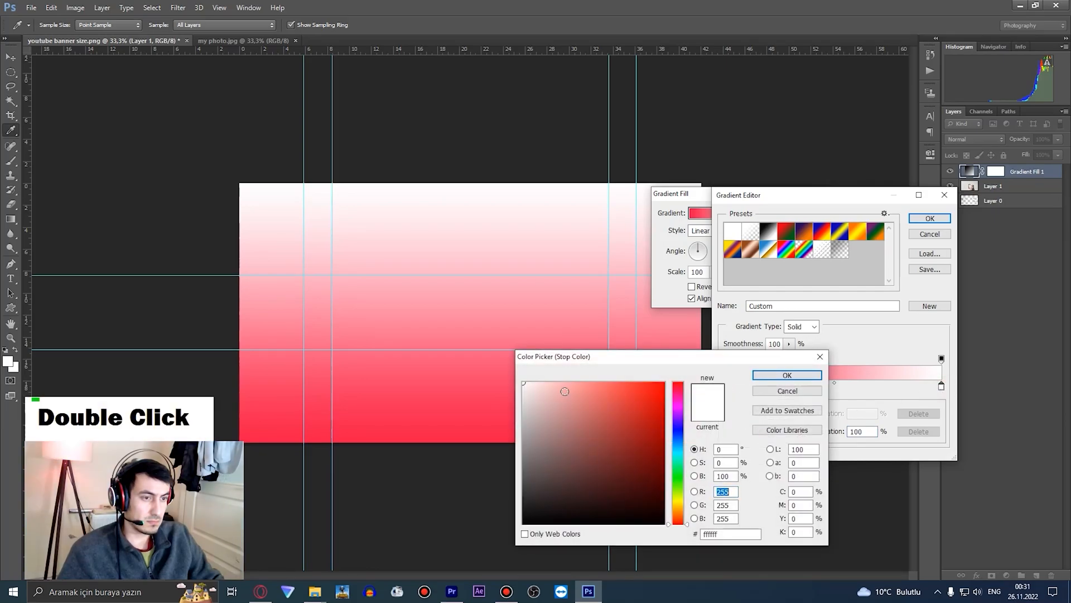
{"action": "left_click_drag", "start_coordinate": [550, 407], "coordinate": [475, 459]}
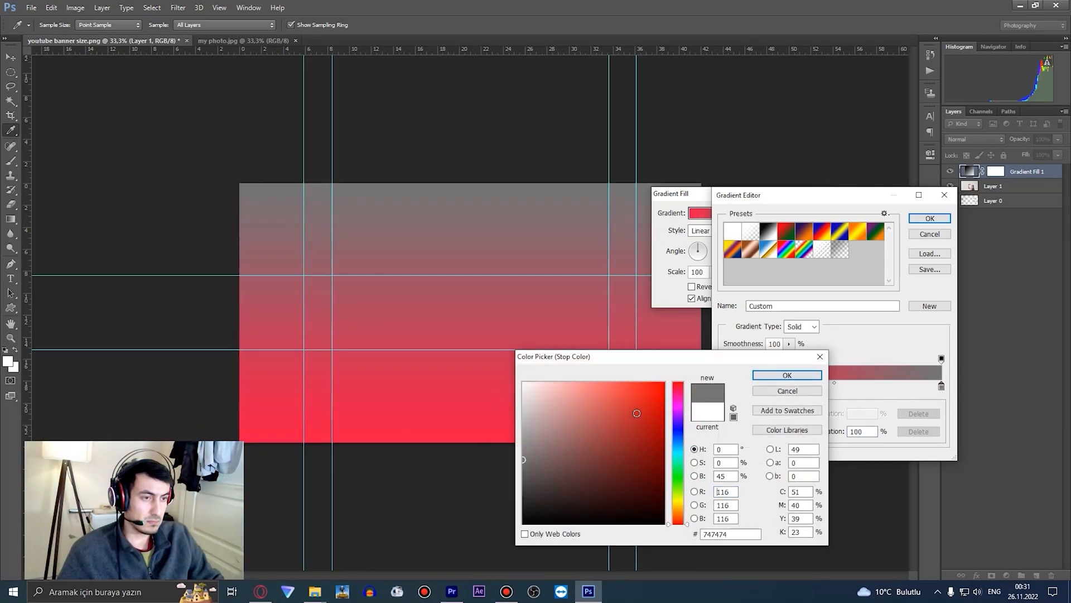
{"action": "left_click_drag", "start_coordinate": [578, 441], "coordinate": [487, 475]}
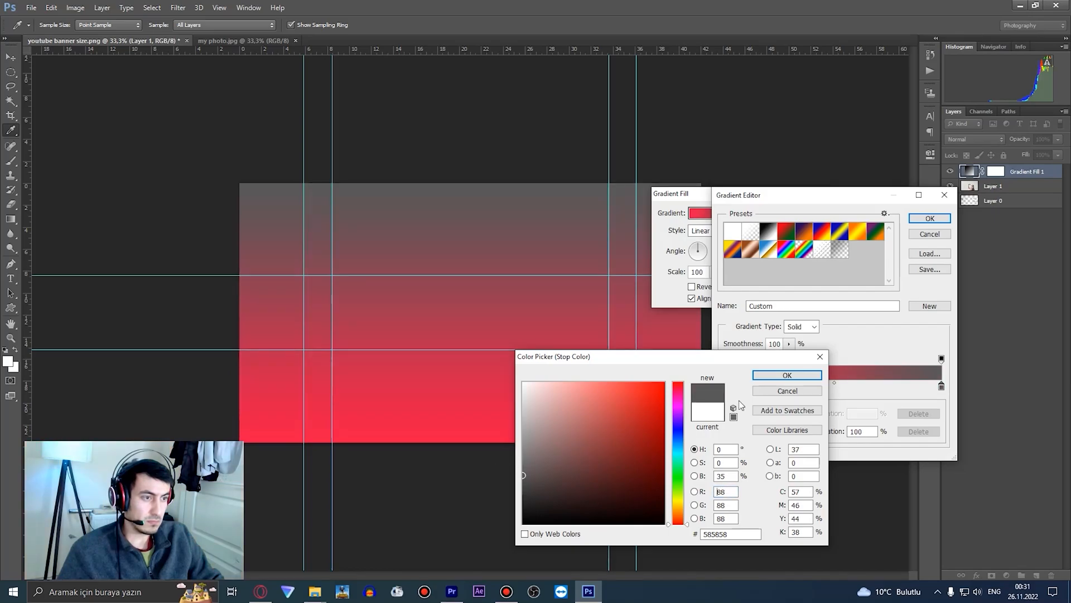
{"action": "left_click", "coordinate": [787, 375]}
{"action": "left_click", "coordinate": [929, 218]}
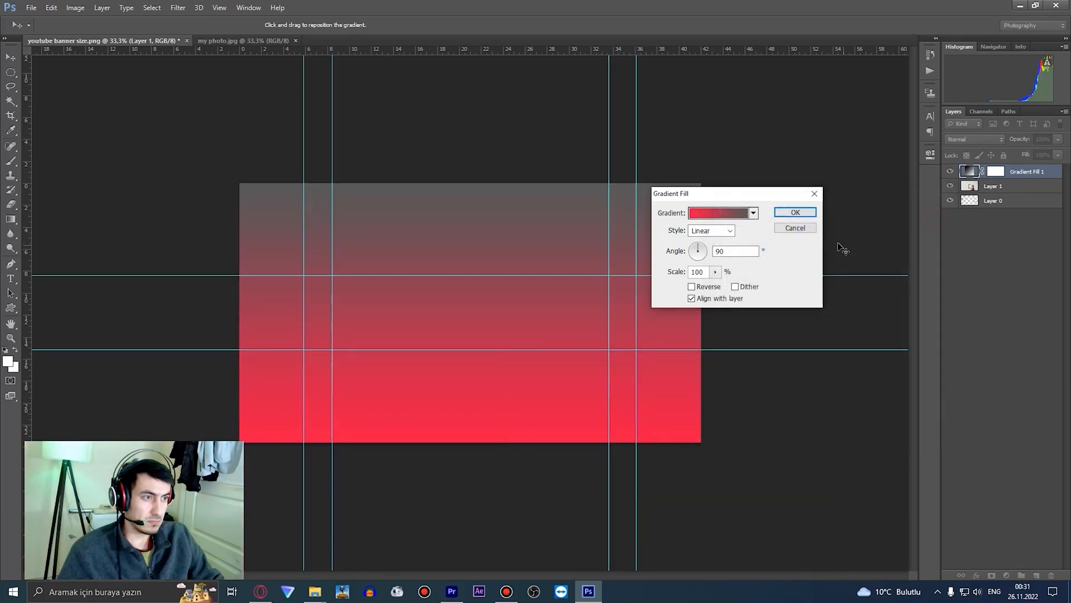
Step: Confirm the gradient fill and lower the Gradient Fill 1 layer's opacity to 45%
{"action": "left_click", "coordinate": [795, 213]}
{"action": "left_click_drag", "start_coordinate": [1058, 144], "coordinate": [1028, 154]}
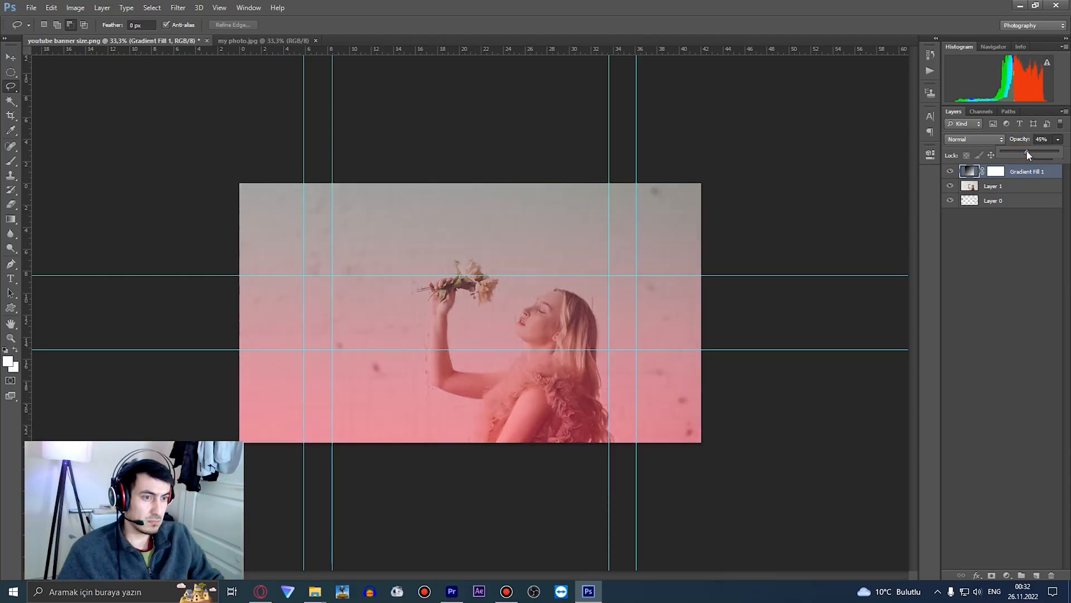
{"action": "left_click", "coordinate": [1028, 228]}
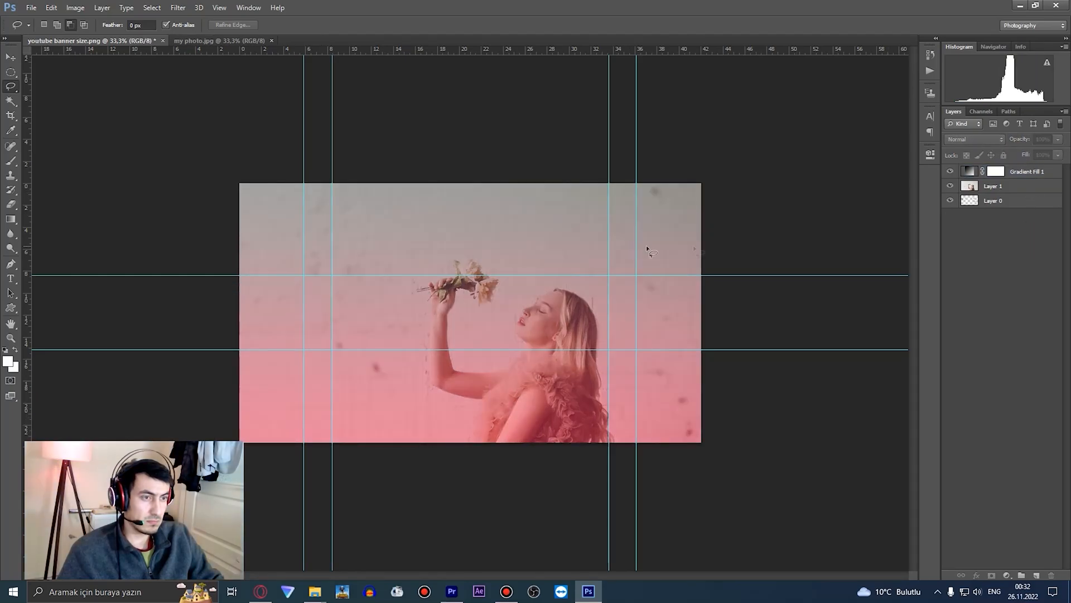
{"action": "left_click", "coordinate": [1025, 171]}
{"action": "key", "text": "ctrl+plus"}
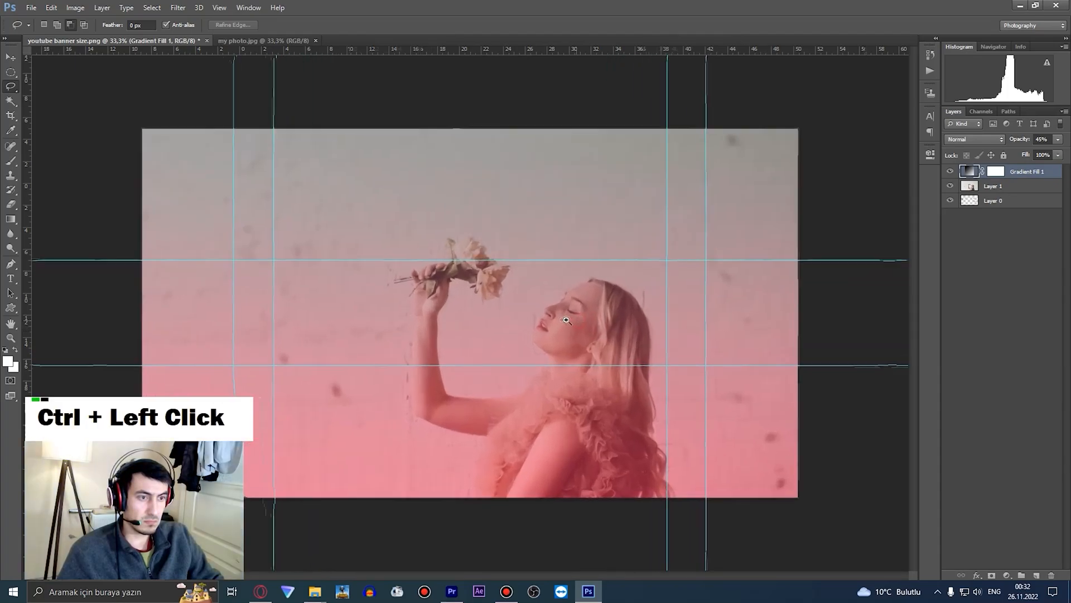
Step: In my photo.jpg, make a circular selection around the woman's face and flowers and copy it to a new layer
{"action": "left_click", "coordinate": [252, 41]}
{"action": "left_click", "coordinate": [10, 72]}
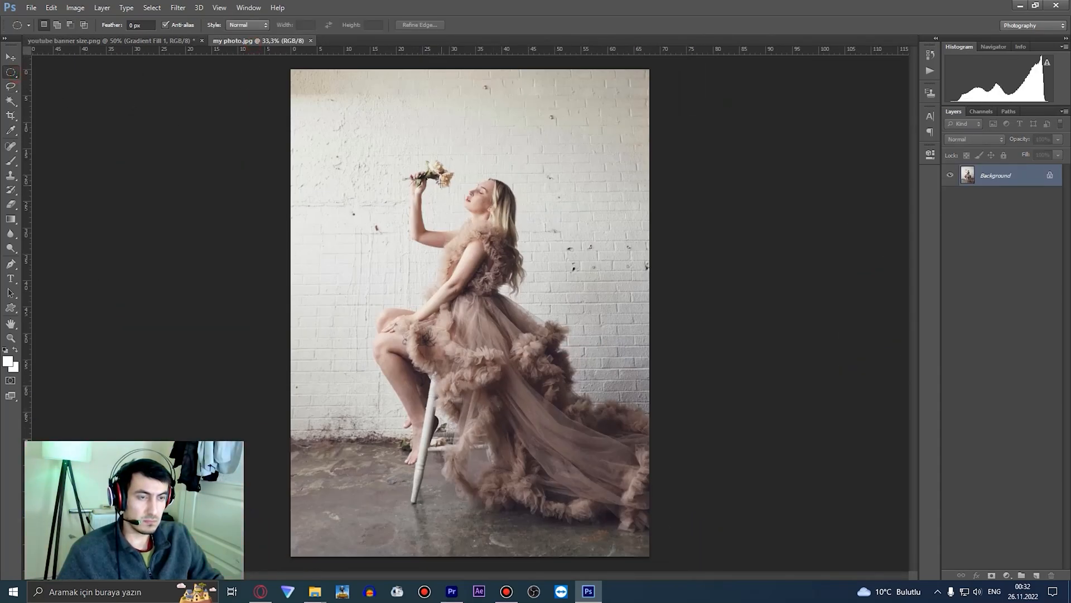
{"action": "left_click_drag", "start_coordinate": [423, 155], "coordinate": [480, 219]}
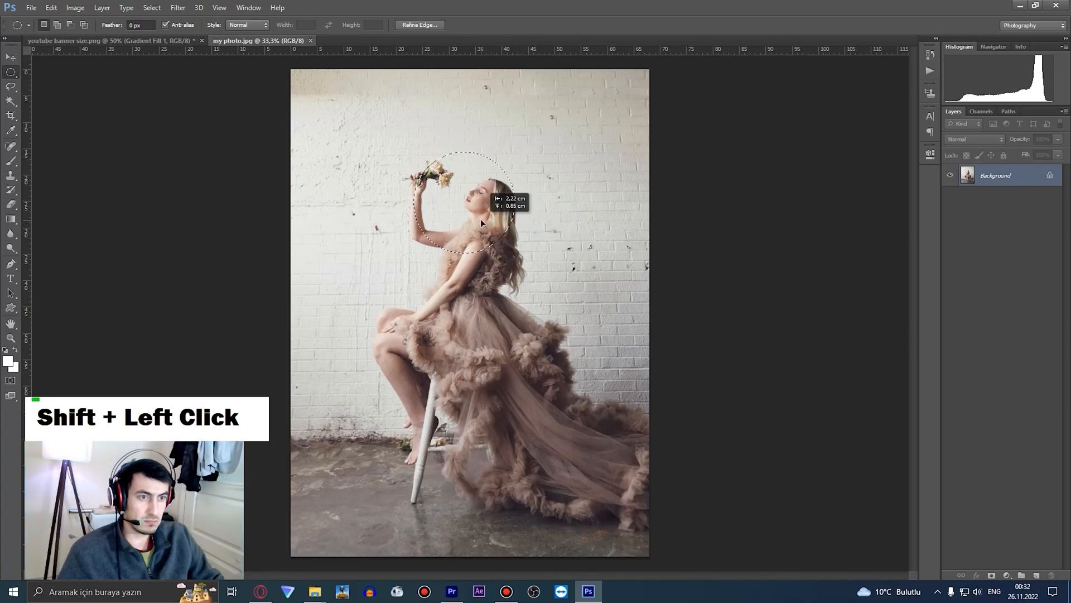
{"action": "key", "text": "ctrl+j"}
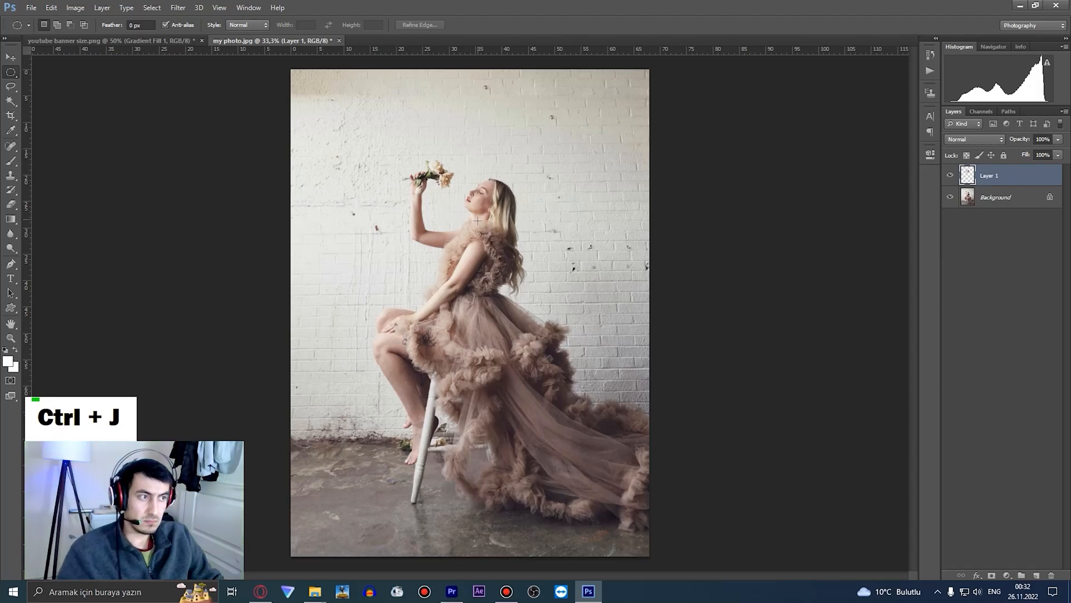
Step: Bring the circular portrait into the banner document, scale it to about 41% and place it near the banner's left edge between the horizontal guides
{"action": "key", "text": "v"}
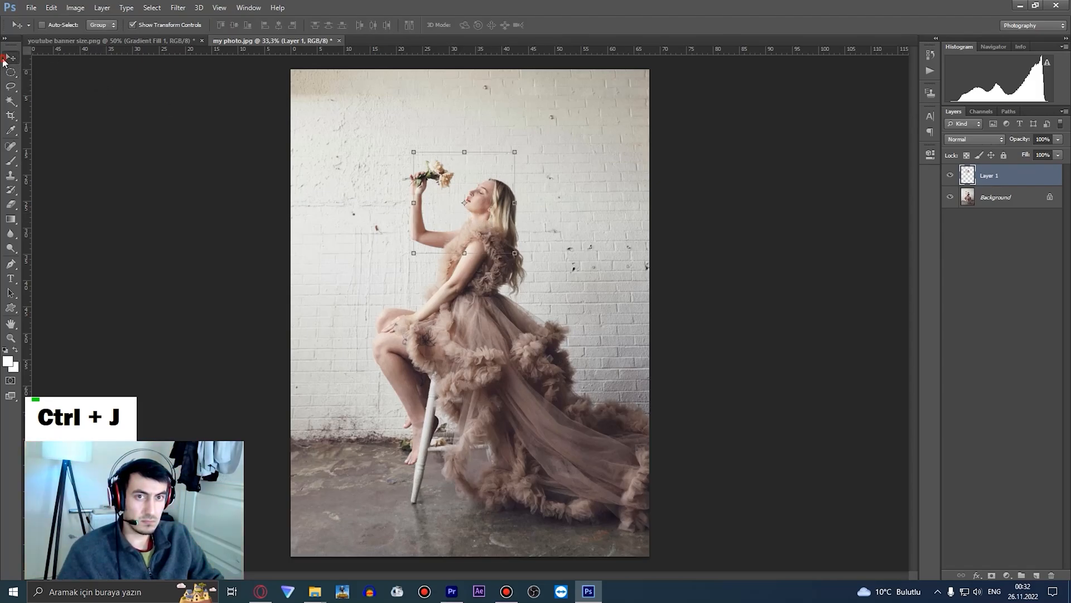
{"action": "left_click_drag", "start_coordinate": [470, 218], "coordinate": [174, 79]}
{"action": "left_click_drag", "start_coordinate": [157, 43], "coordinate": [414, 280]}
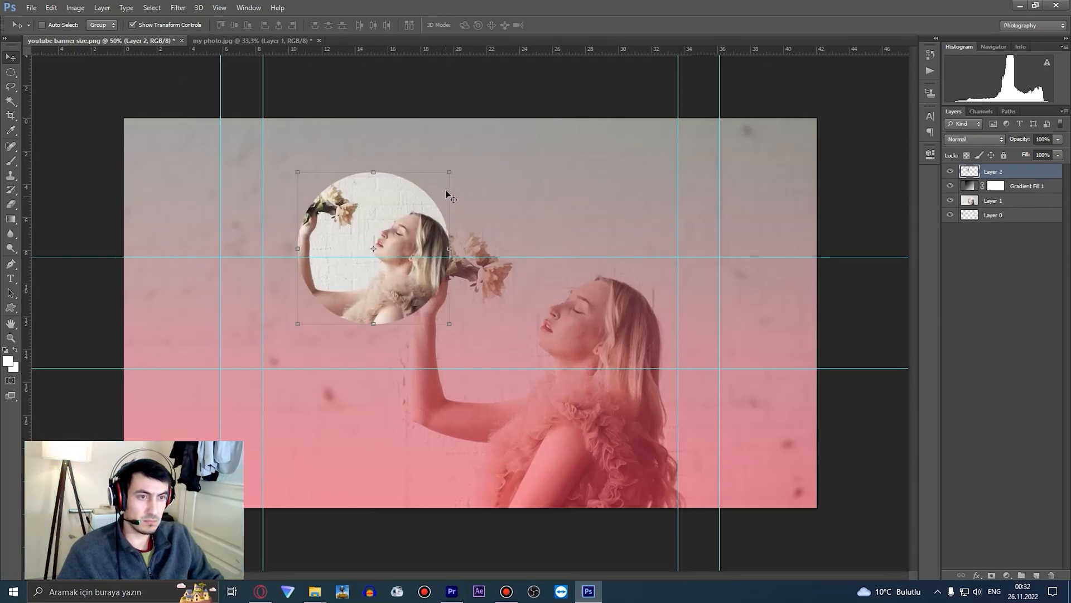
{"action": "left_click_drag", "start_coordinate": [449, 172], "coordinate": [358, 262]}
{"action": "left_click_drag", "start_coordinate": [345, 315], "coordinate": [188, 331]}
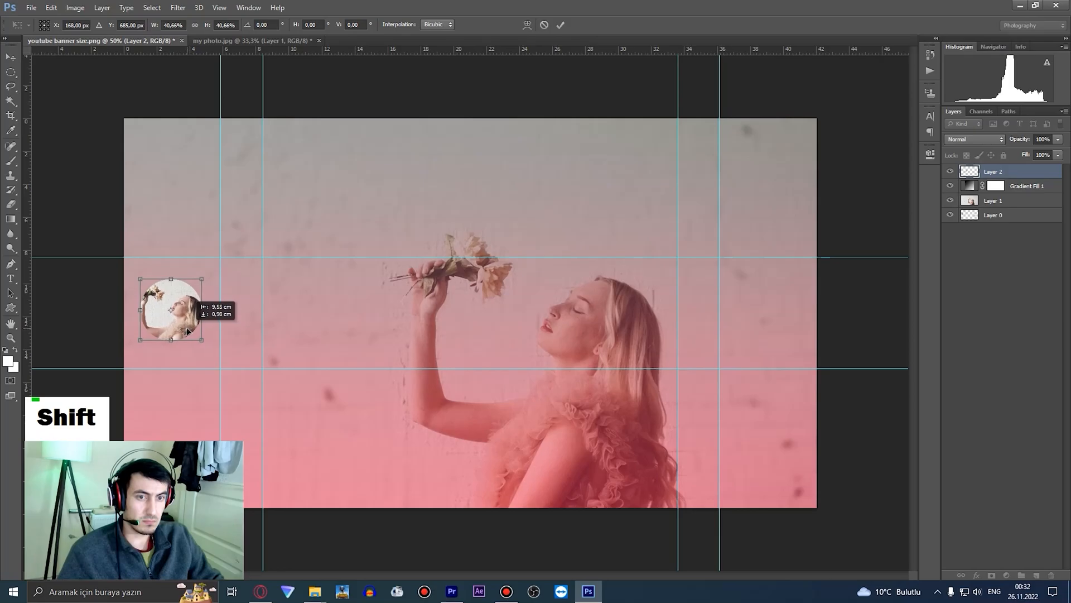
{"action": "double_click", "coordinate": [187, 330]}
Step: Give the circular portrait a white 10 px outside stroke and nudge it slightly down and to the right
{"action": "right_click", "coordinate": [1015, 173]}
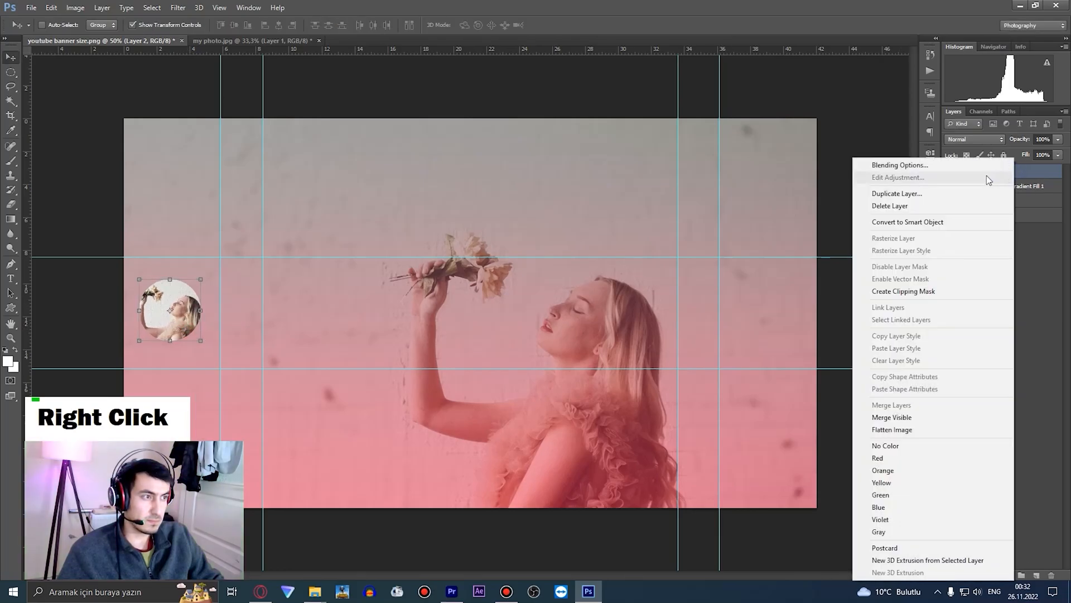
{"action": "left_click", "coordinate": [969, 166]}
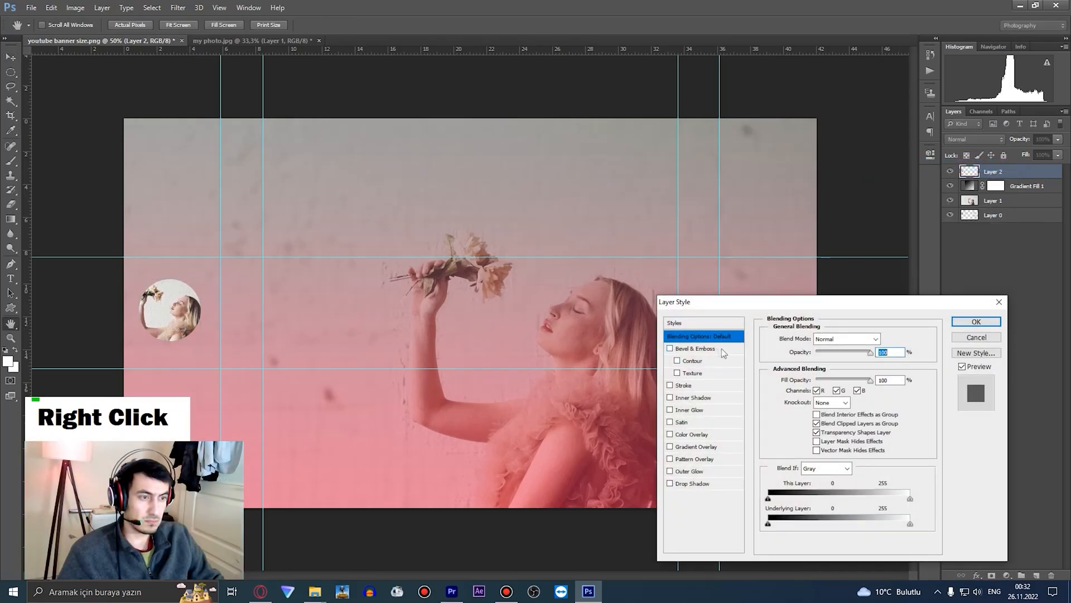
{"action": "left_click", "coordinate": [682, 385]}
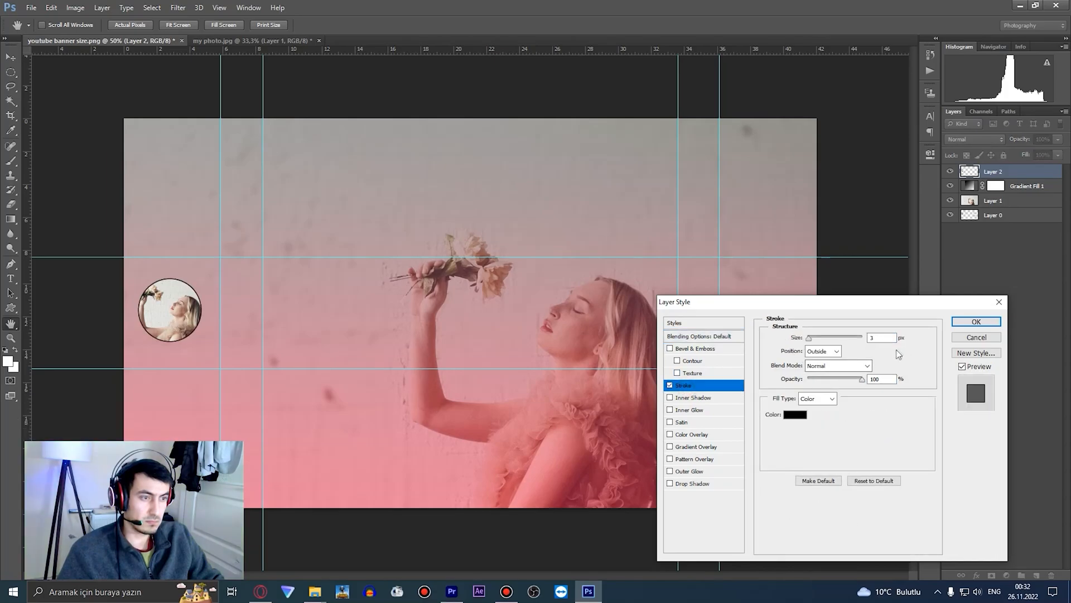
{"action": "left_click", "coordinate": [796, 420]}
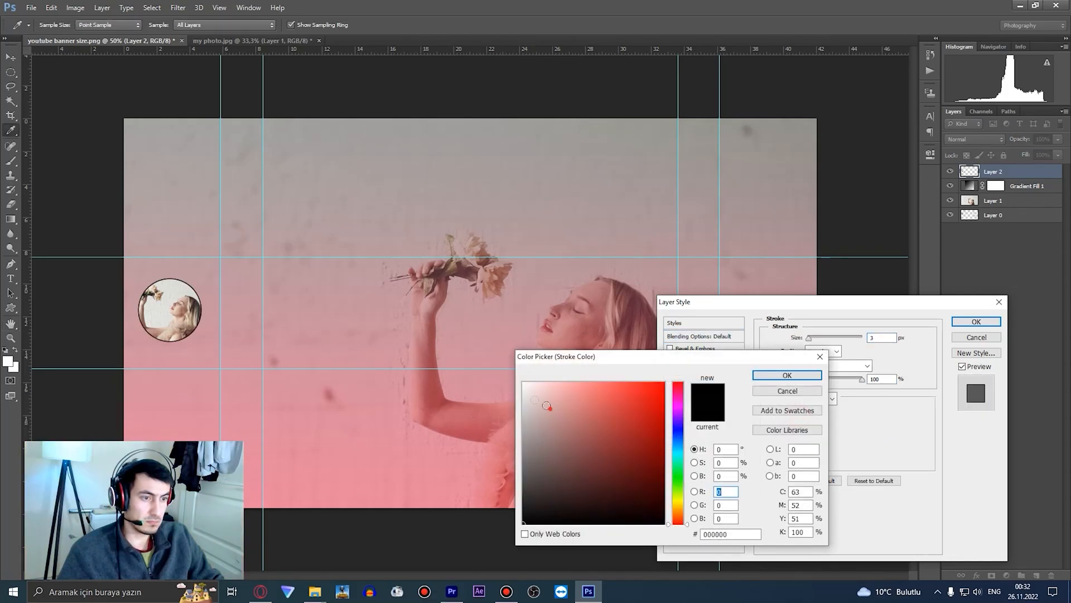
{"action": "left_click", "coordinate": [523, 383]}
{"action": "left_click", "coordinate": [787, 376]}
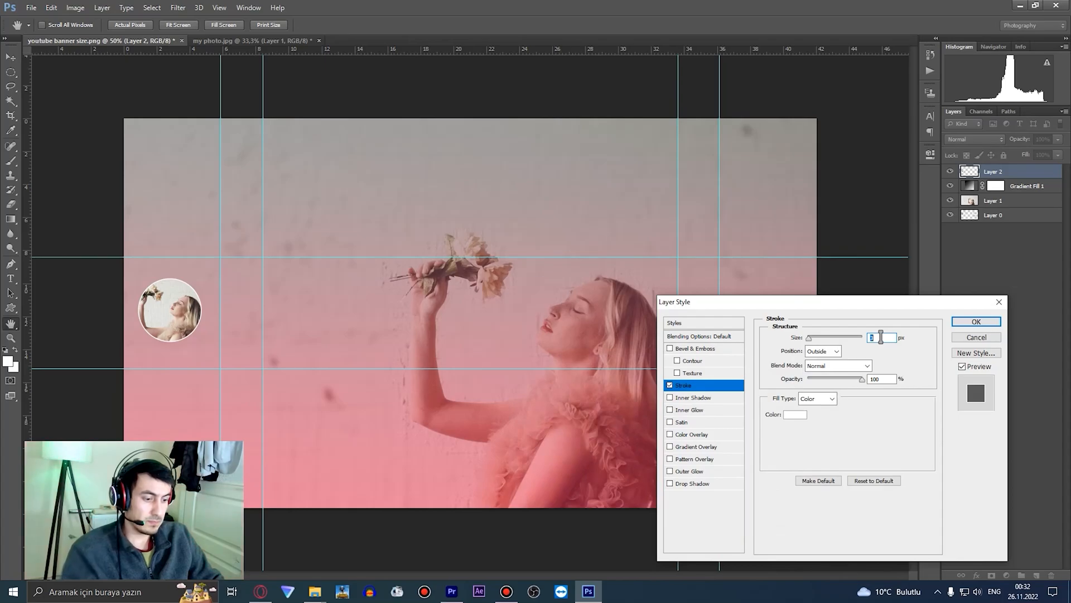
{"action": "type", "text": "10"}
{"action": "left_click", "coordinate": [960, 324]}
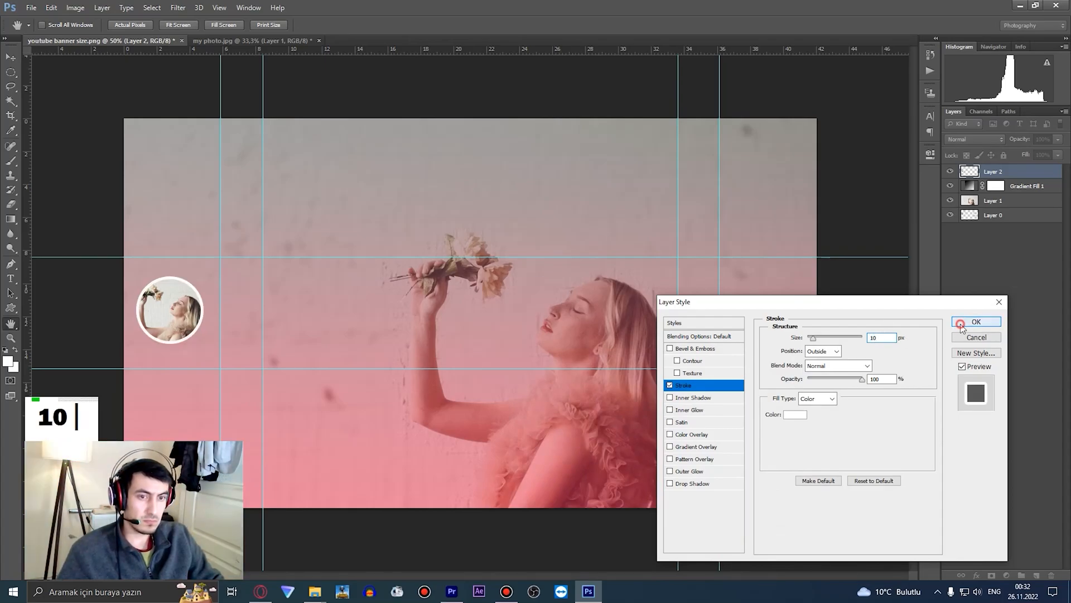
{"action": "key", "text": "v"}
{"action": "left_click_drag", "start_coordinate": [185, 333], "coordinate": [187, 336]}
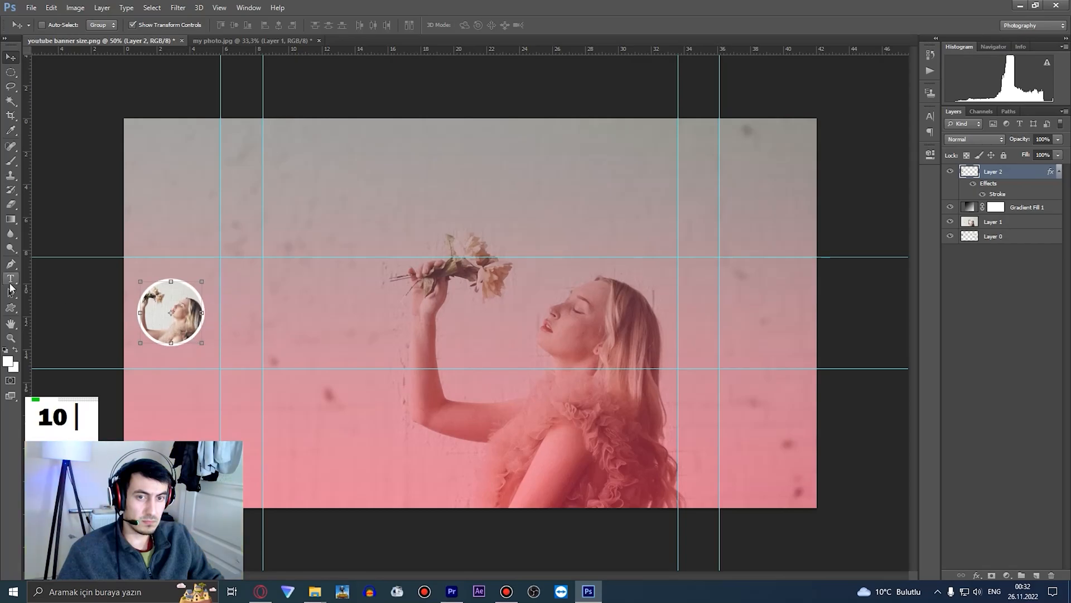
Step: Add the text "chanal name" in Bebas Neue at 72 pt on the banner, beside the circular portrait
{"action": "left_click", "coordinate": [11, 278]}
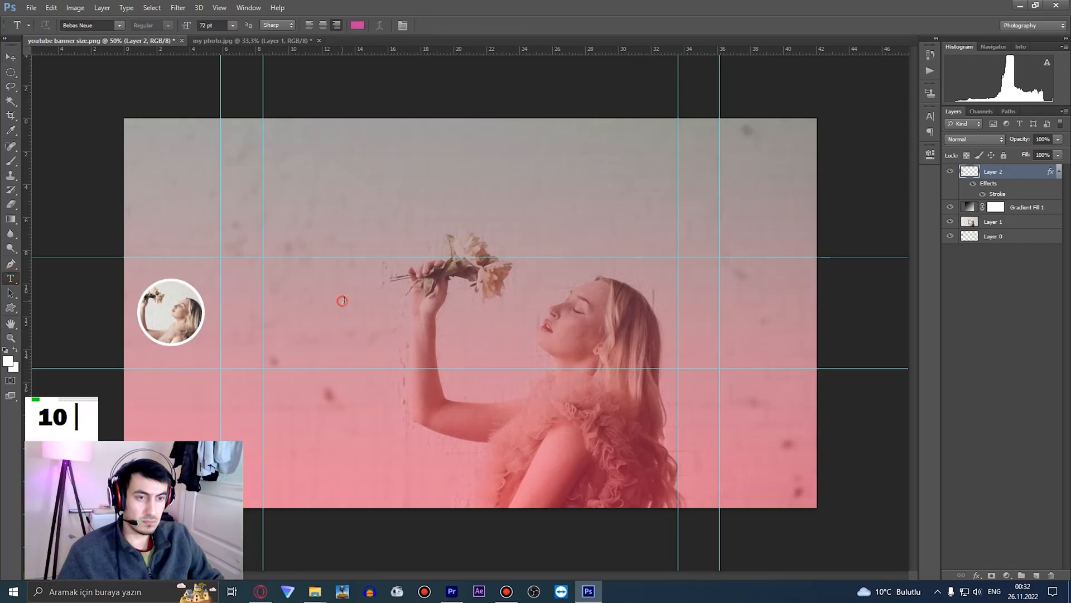
{"action": "left_click", "coordinate": [343, 301]}
{"action": "type", "text": "ch"}
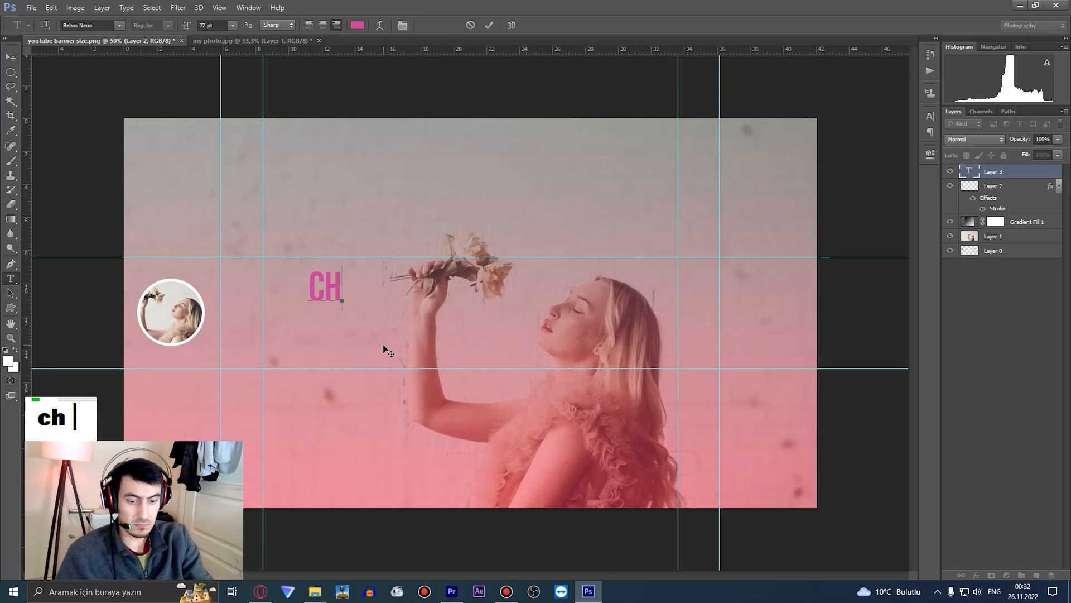
{"action": "type", "text": "n"}
{"action": "key", "text": "BackSpace"}
{"action": "type", "text": "anal"}
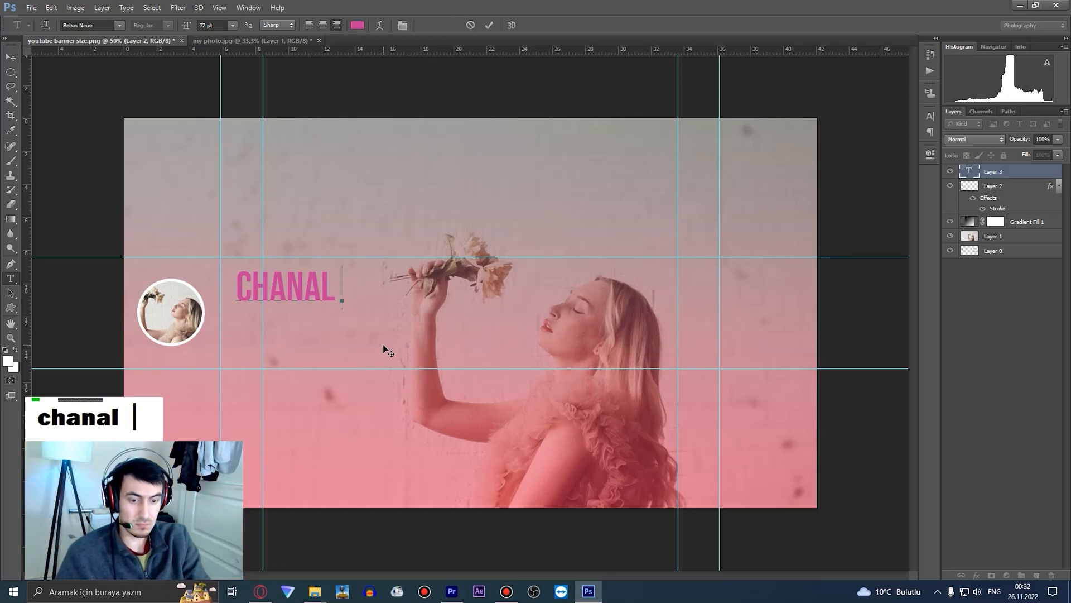
{"action": "type", "text": " name"}
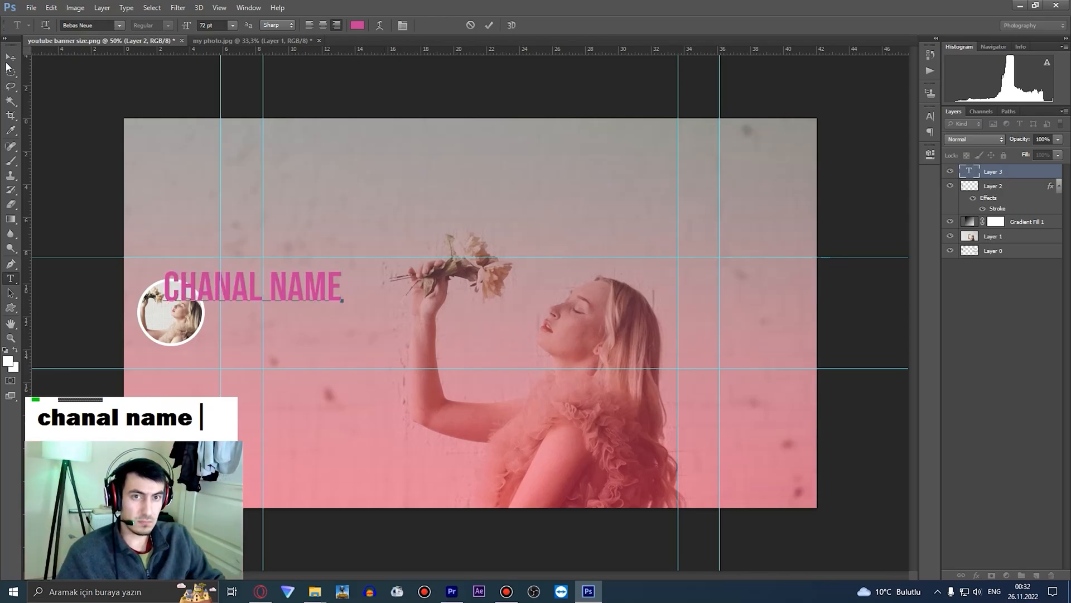
Step: Enlarge the channel title to about 82 pt between the portrait and the woman's face, and duplicate it directly below
{"action": "left_click", "coordinate": [11, 57]}
{"action": "left_click_drag", "start_coordinate": [305, 287], "coordinate": [451, 373]}
{"action": "key", "text": "ctrl+t"}
{"action": "double_click", "coordinate": [465, 313]}
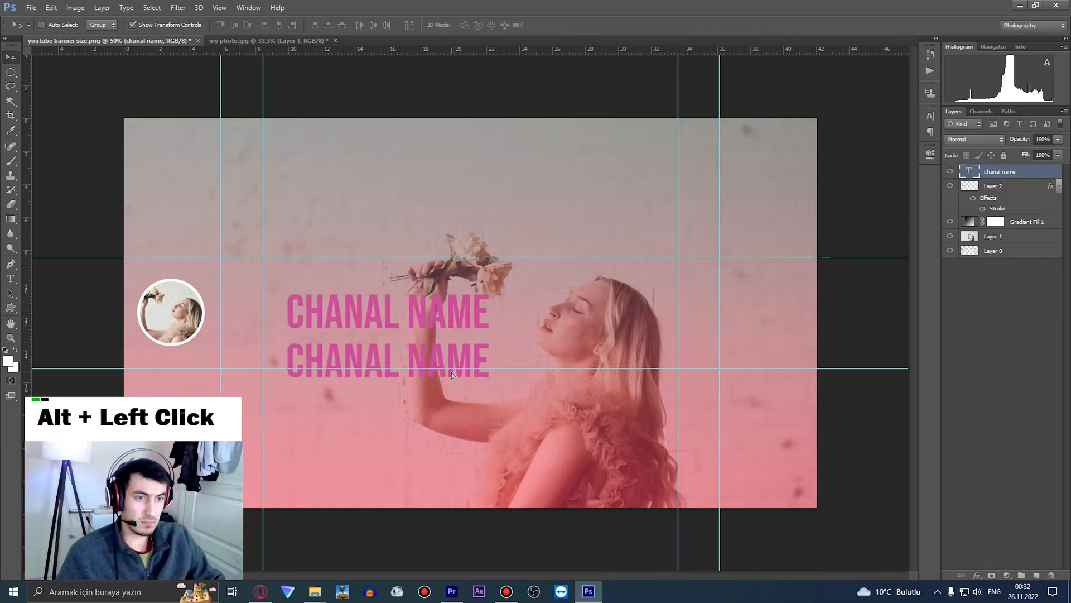
Step: Change the duplicated title's text to "x manager" and scale it down to sit centred under the channel title
{"action": "double_click", "coordinate": [969, 174]}
{"action": "type", "text": "x"}
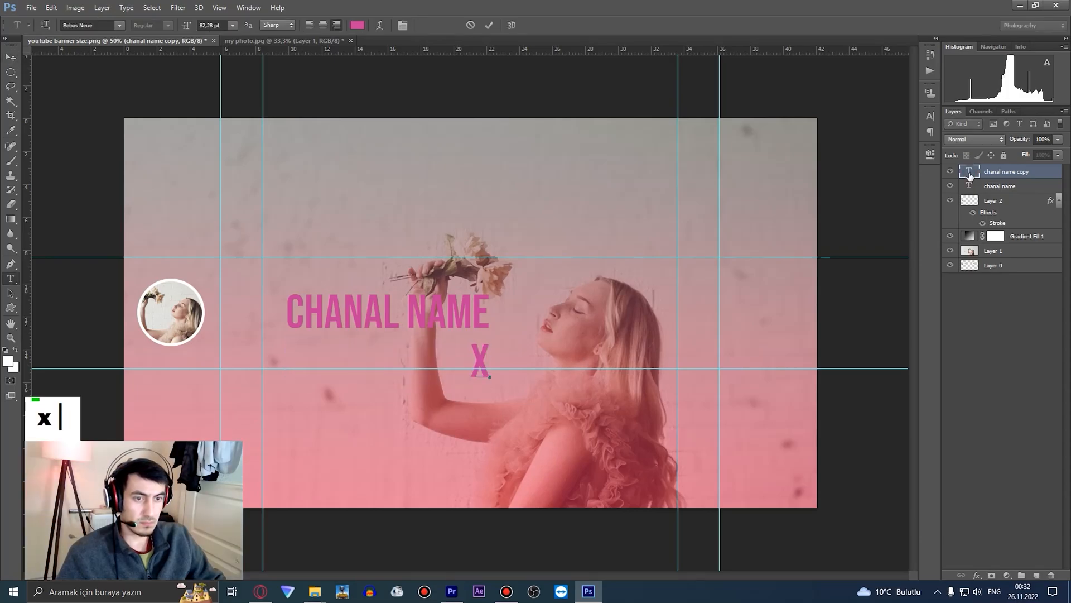
{"action": "type", "text": " m"}
{"action": "type", "text": "ager"}
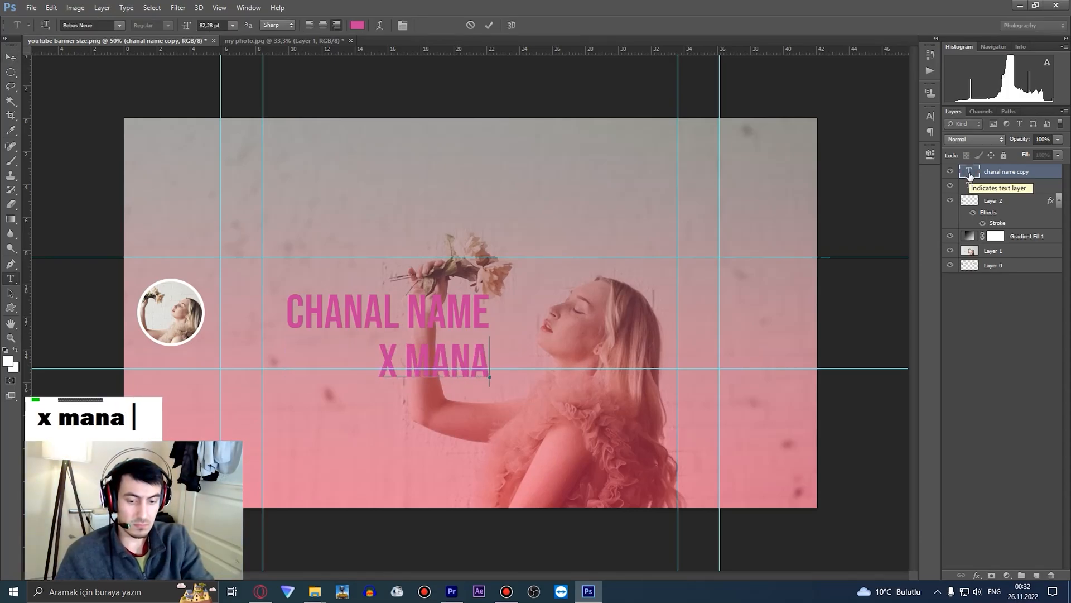
{"action": "left_click", "coordinate": [18, 57]}
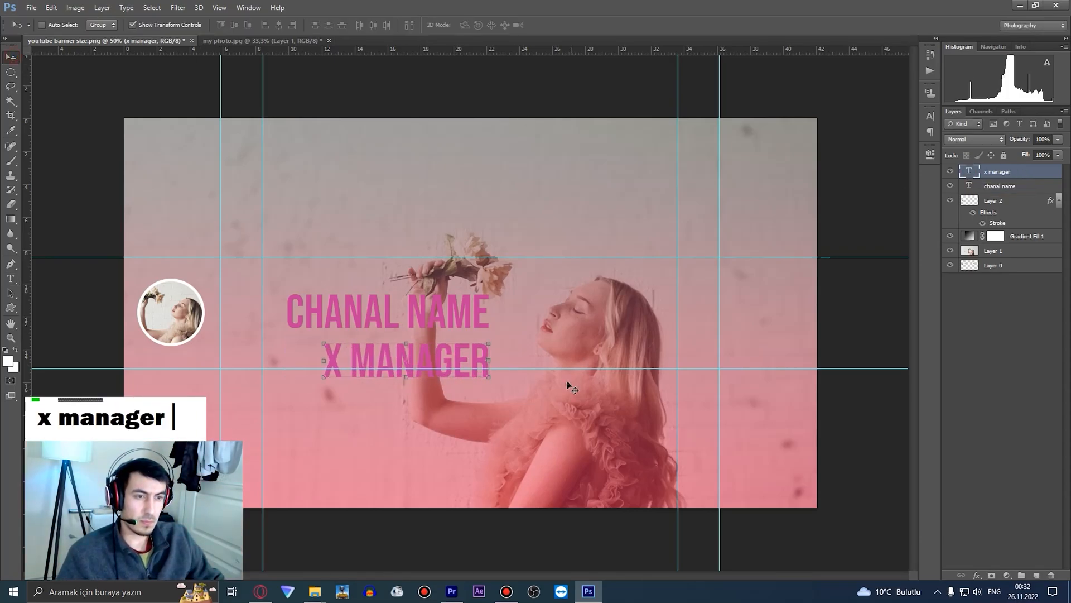
{"action": "left_click_drag", "start_coordinate": [489, 376], "coordinate": [413, 344]}
{"action": "double_click", "coordinate": [413, 343]}
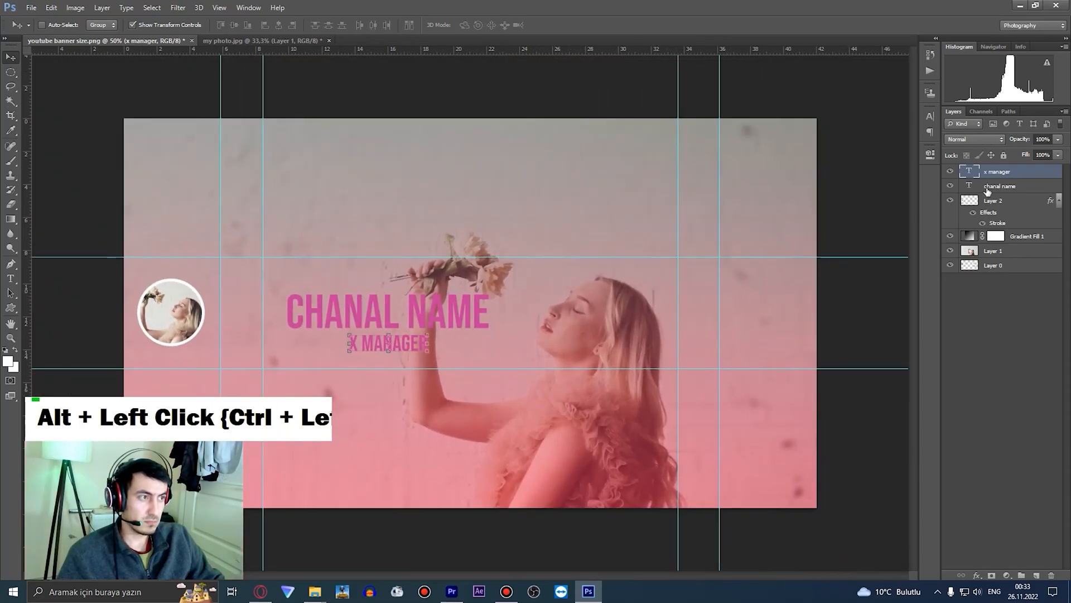
Step: Change the "chanal name" title's text colour to white
{"action": "left_click", "coordinate": [988, 189]}
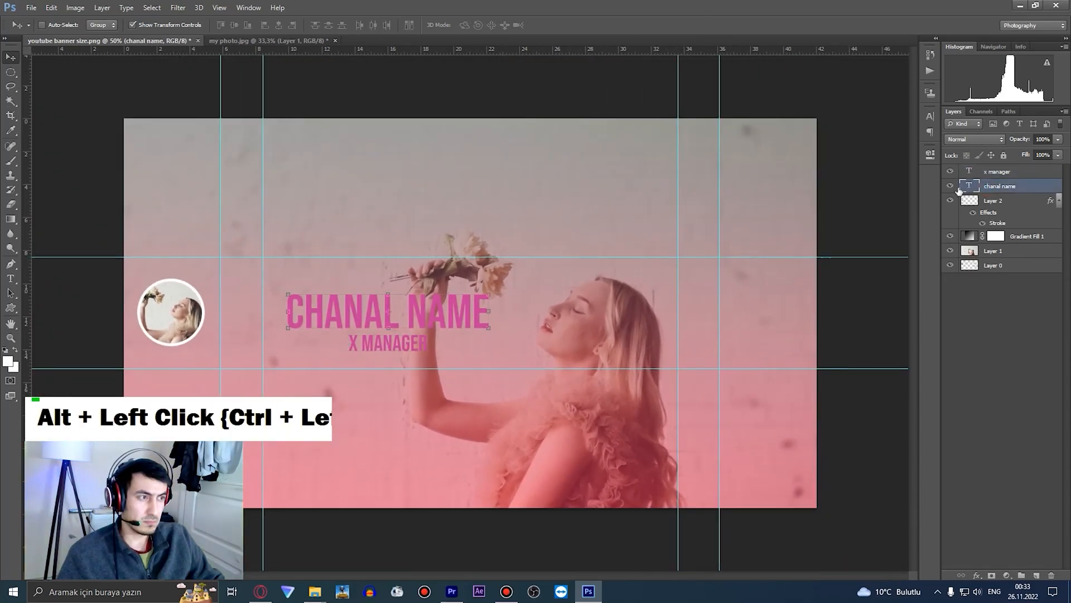
{"action": "double_click", "coordinate": [969, 186]}
{"action": "left_click", "coordinate": [357, 27]}
{"action": "left_click_drag", "start_coordinate": [559, 399], "coordinate": [529, 385]}
{"action": "left_click", "coordinate": [763, 377]}
{"action": "left_click", "coordinate": [997, 191]}
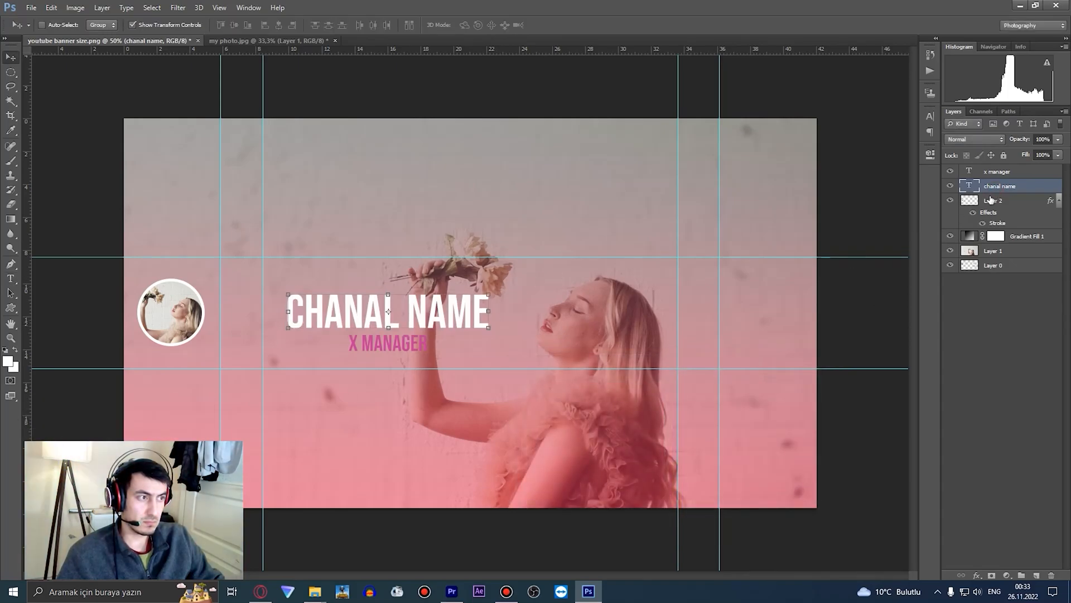
Step: Duplicate the "x manager" text, then enlarge and rotate the copy so it runs diagonally upward across the whole banner
{"action": "left_click", "coordinate": [999, 172]}
{"action": "scroll", "coordinate": [434, 342], "scroll_direction": "down", "scroll_amount": 1}
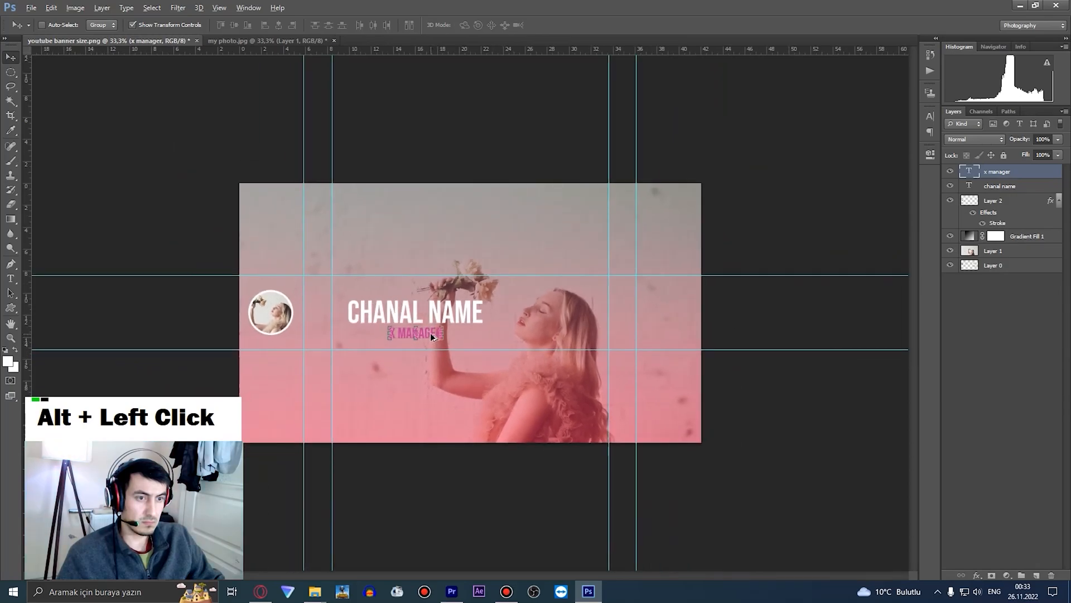
{"action": "left_click_drag", "start_coordinate": [449, 394], "coordinate": [664, 200]}
{"action": "key", "text": "ctrl+t"}
{"action": "left_click_drag", "start_coordinate": [547, 379], "coordinate": [544, 308]}
{"action": "left_click_drag", "start_coordinate": [665, 275], "coordinate": [830, 300]}
{"action": "left_click_drag", "start_coordinate": [621, 309], "coordinate": [564, 322]}
{"action": "double_click", "coordinate": [425, 247]}
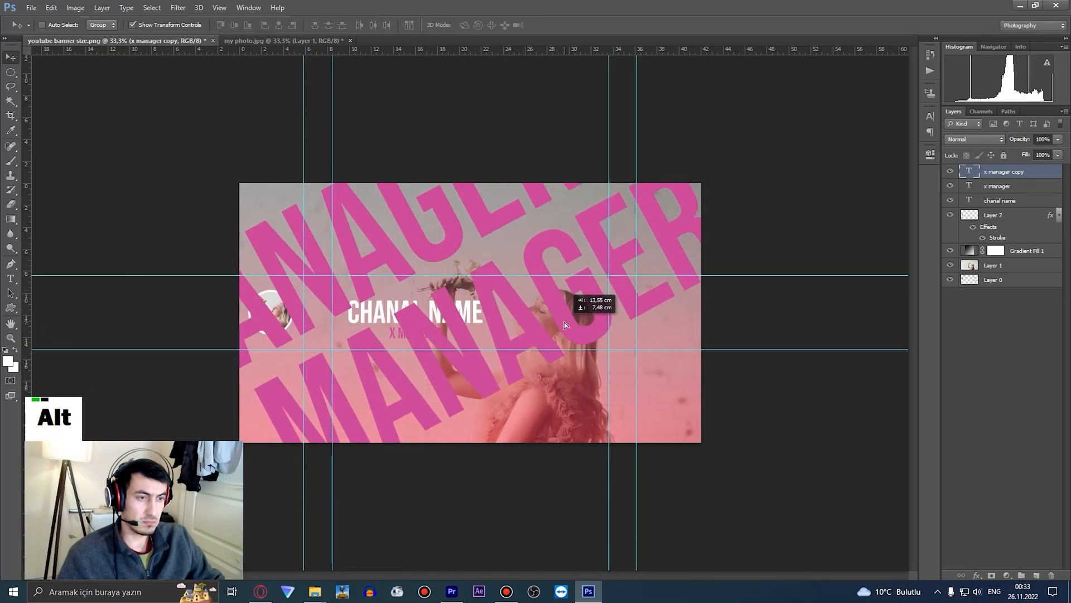
Step: Repeat the large diagonal text in parallel rows down the banner and group the three copies
{"action": "left_click_drag", "start_coordinate": [524, 279], "coordinate": [677, 398]}
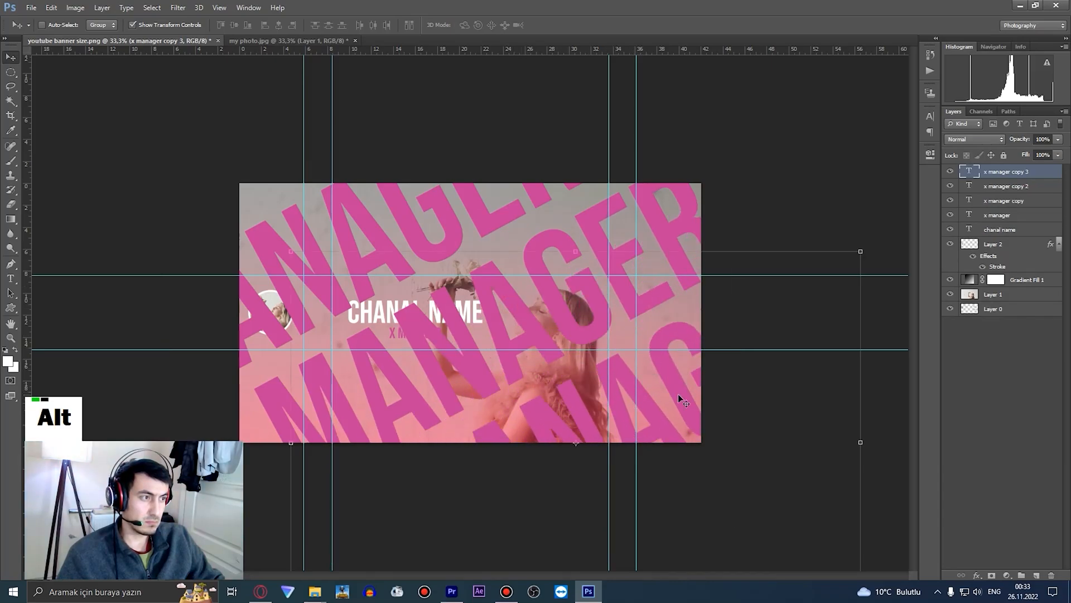
{"action": "left_click", "coordinate": [996, 201], "text": "shift"}
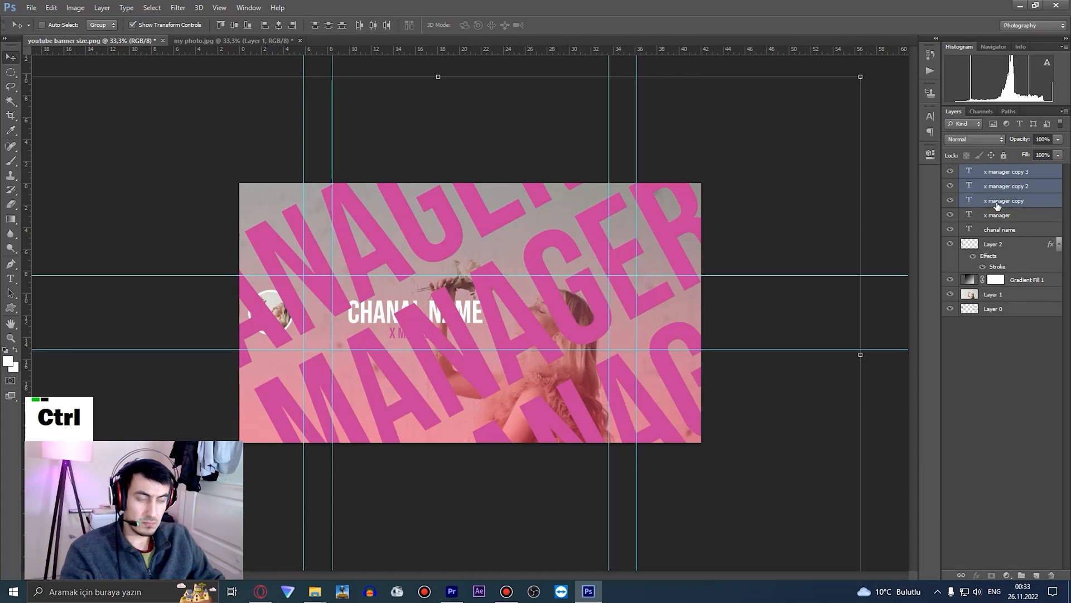
{"action": "key", "text": "ctrl+g"}
Step: Move the diagonal text group beneath the Gradient Fill 1 layer and lower its opacity to 9%
{"action": "left_click_drag", "start_coordinate": [986, 170], "coordinate": [994, 256]}
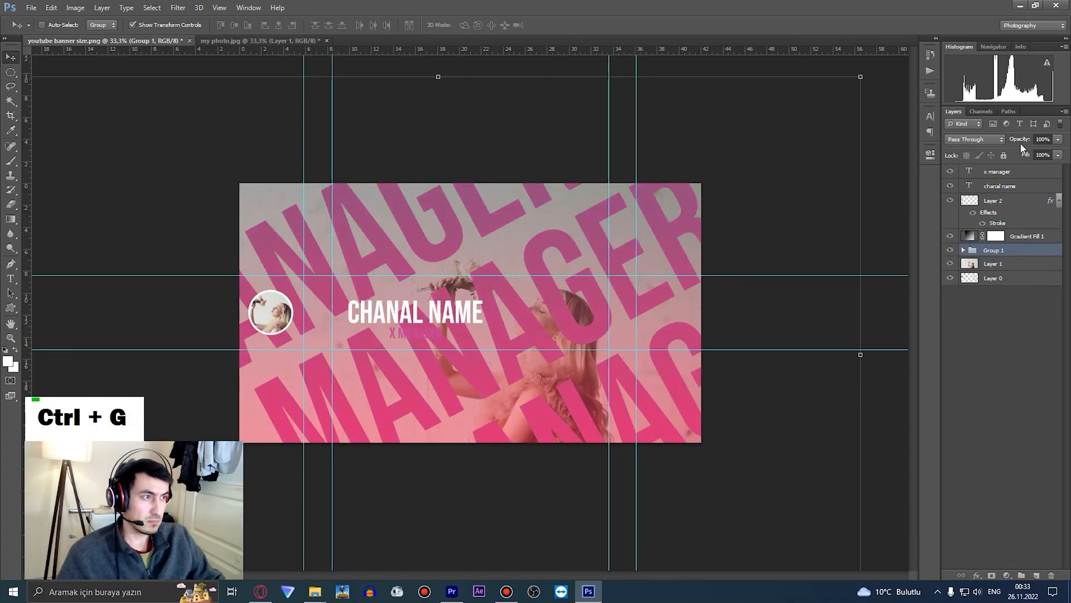
{"action": "left_click_drag", "start_coordinate": [1017, 143], "coordinate": [970, 155]}
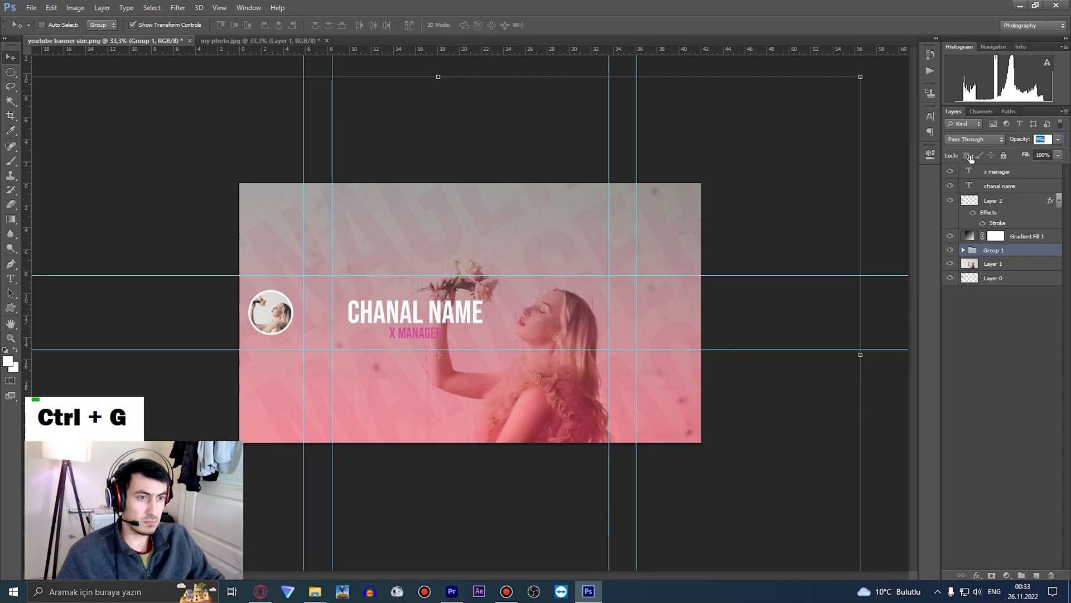
{"action": "left_click", "coordinate": [448, 339], "text": "ctrl"}
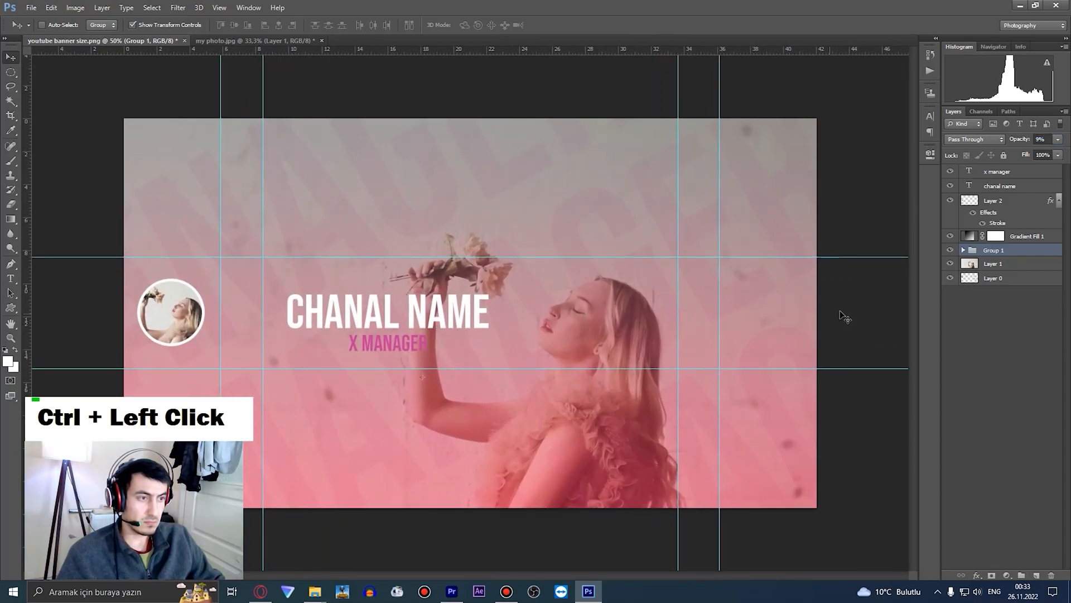
Step: Open ok ong.png and bring its green arrow into the banner document
{"action": "left_click", "coordinate": [31, 8]}
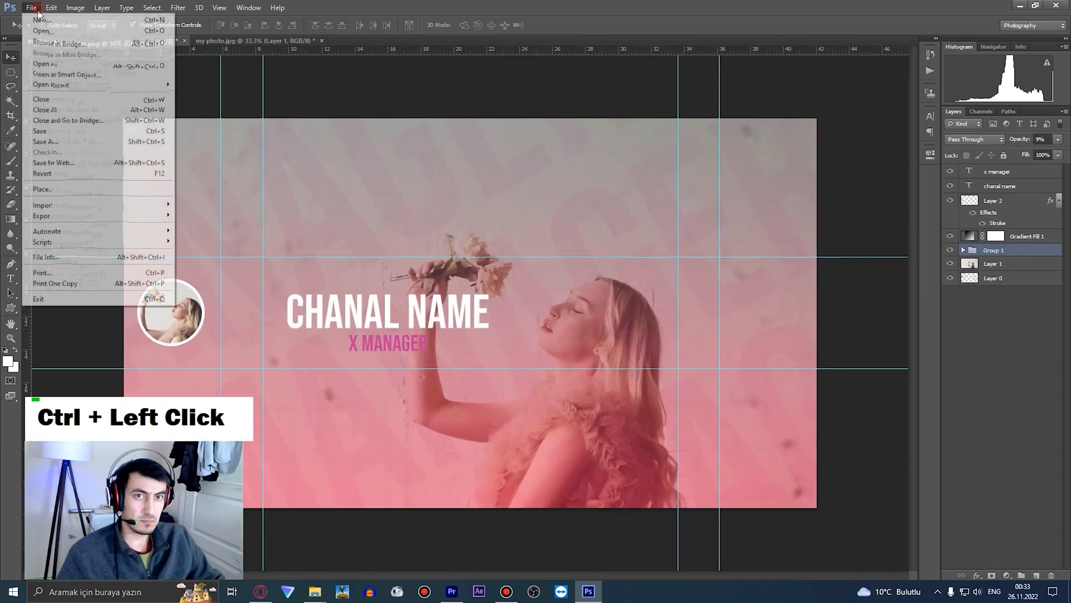
{"action": "left_click", "coordinate": [39, 30]}
{"action": "left_click", "coordinate": [531, 194]}
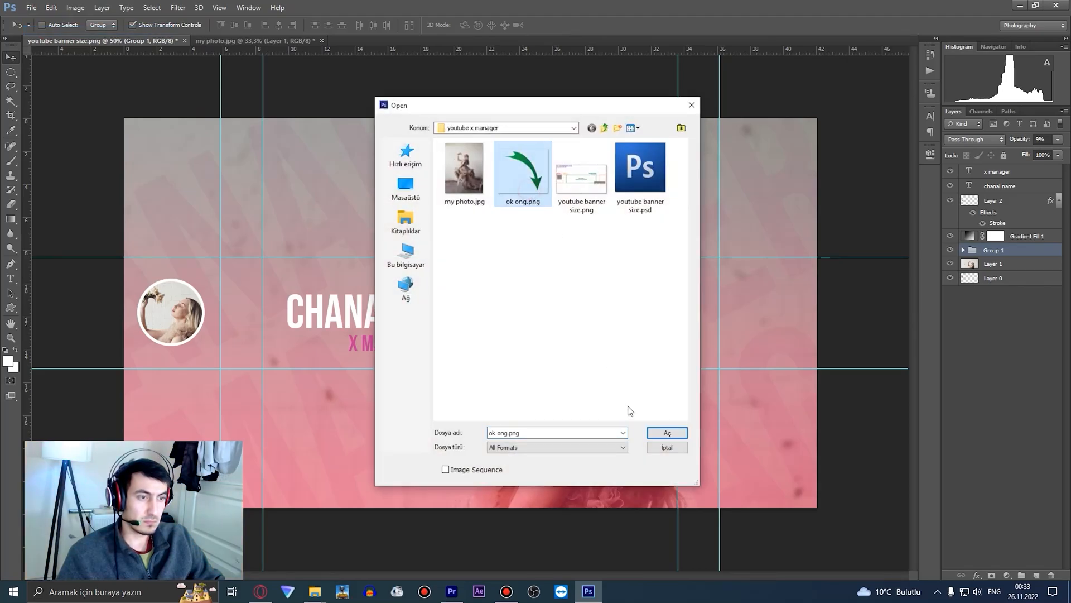
{"action": "left_click", "coordinate": [661, 434]}
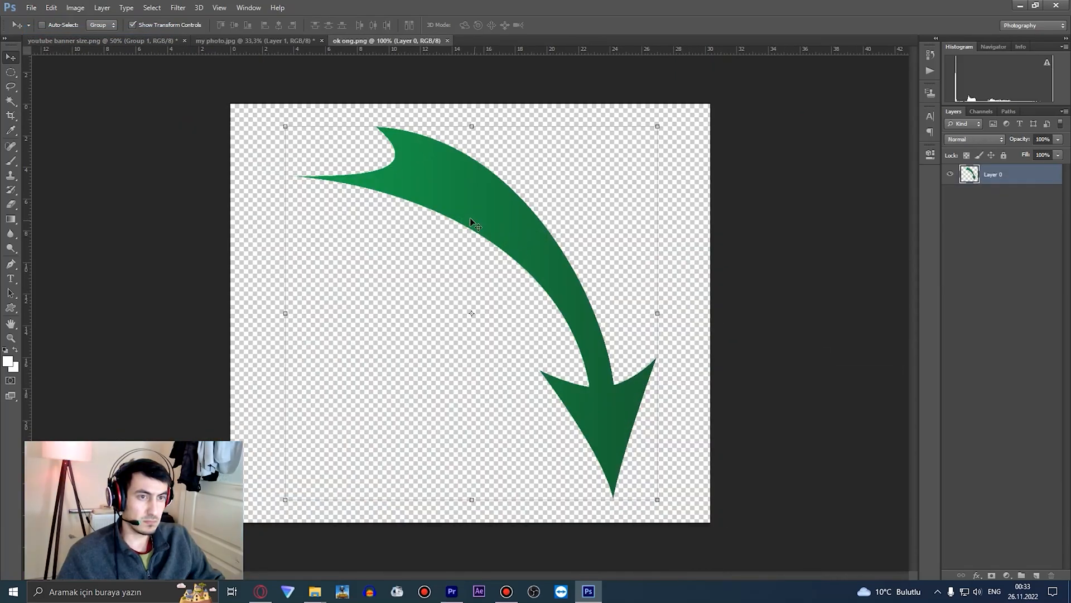
{"action": "left_click_drag", "start_coordinate": [502, 227], "coordinate": [481, 260]}
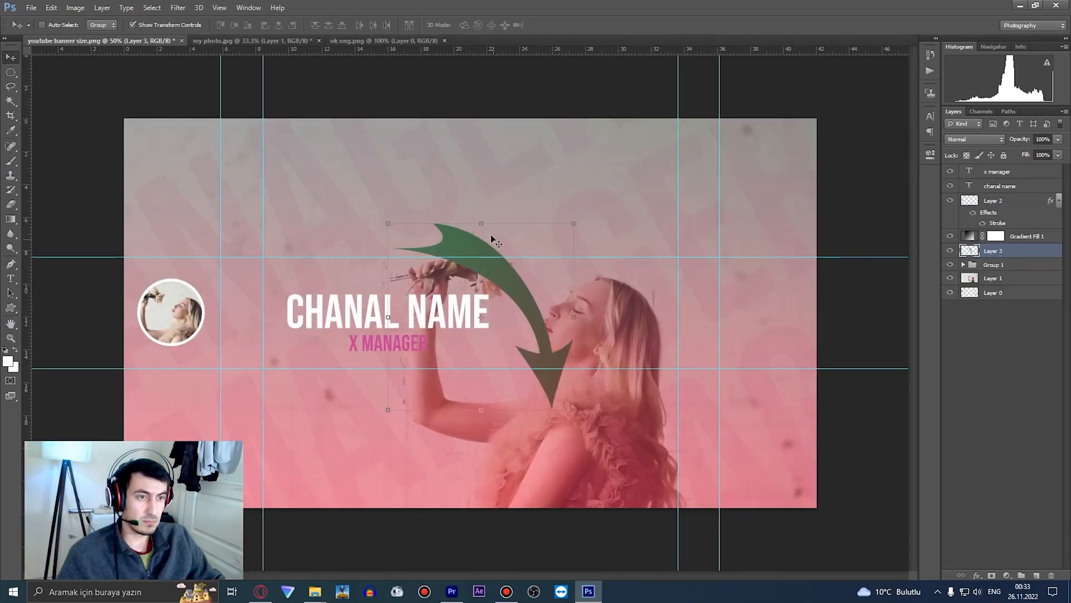
Step: Flip the green arrow horizontally, scale it down and place it near the banner's right edge, between the horizontal guides
{"action": "key", "text": "ctrl+t"}
{"action": "right_click", "coordinate": [513, 293]}
{"action": "left_click", "coordinate": [558, 459]}
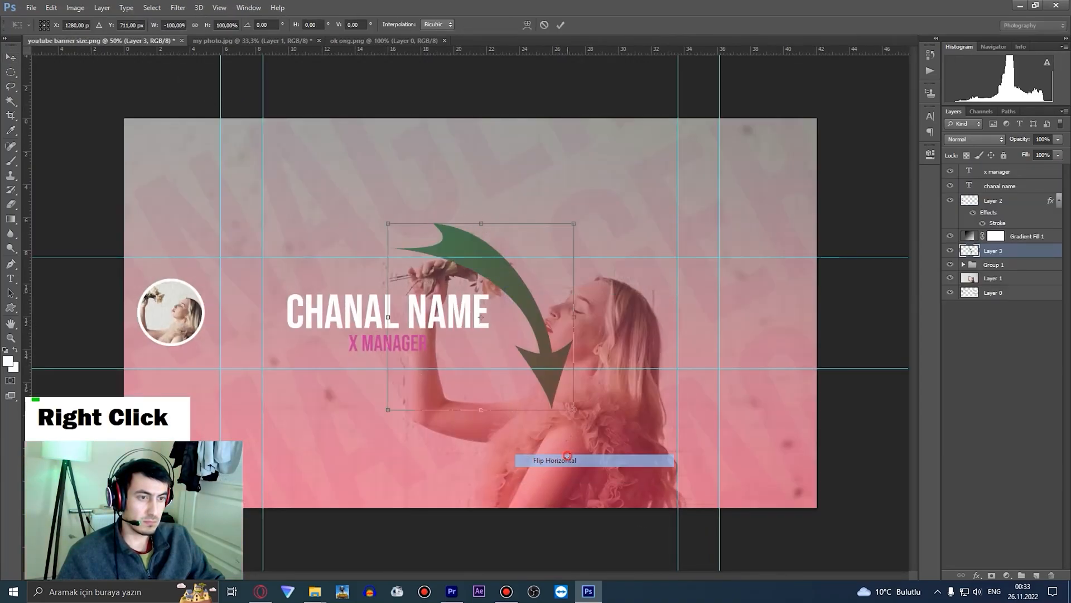
{"action": "left_click_drag", "start_coordinate": [572, 224], "coordinate": [769, 283]}
{"action": "double_click", "coordinate": [769, 282]}
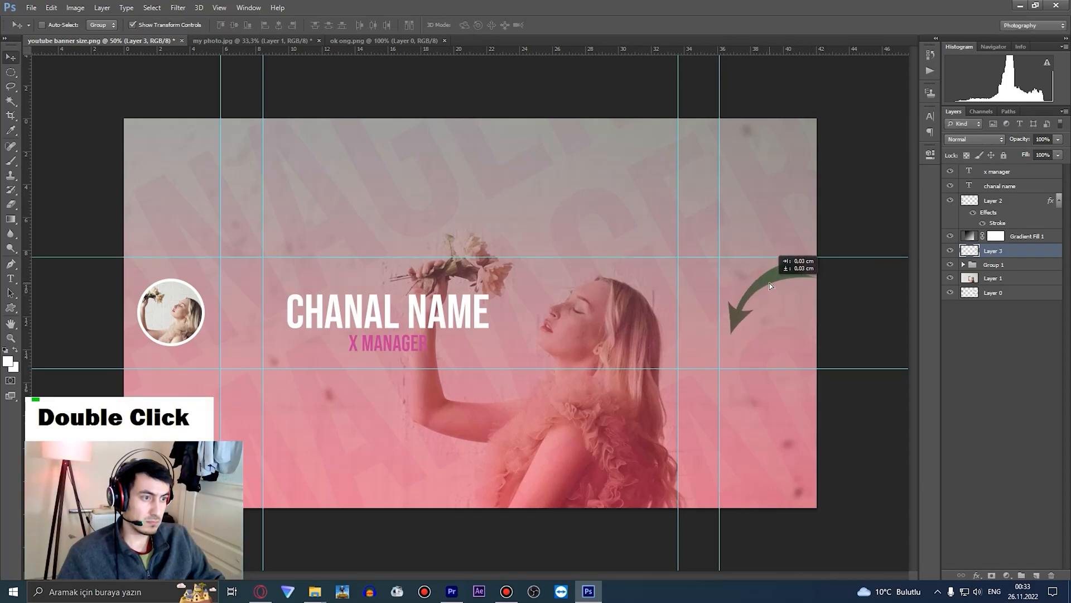